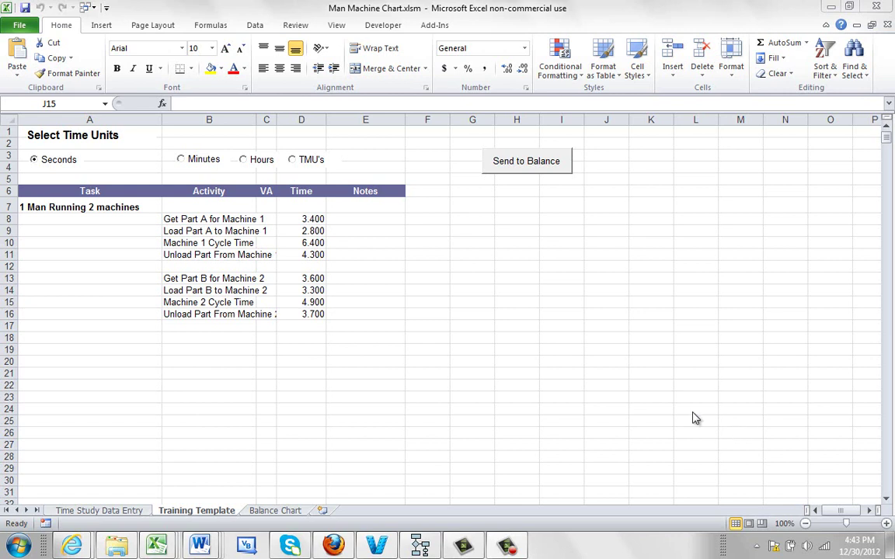
# Review the '1 Man Running 2 machines' title and its eight activities, from Get Part A through the Machine 2 unload.
pyautogui.click(66, 207)
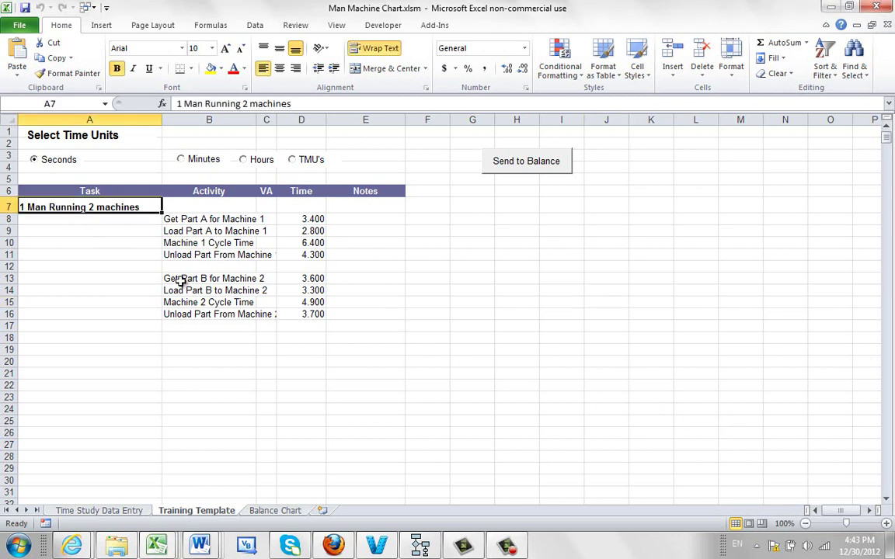
pyautogui.click(220, 218)
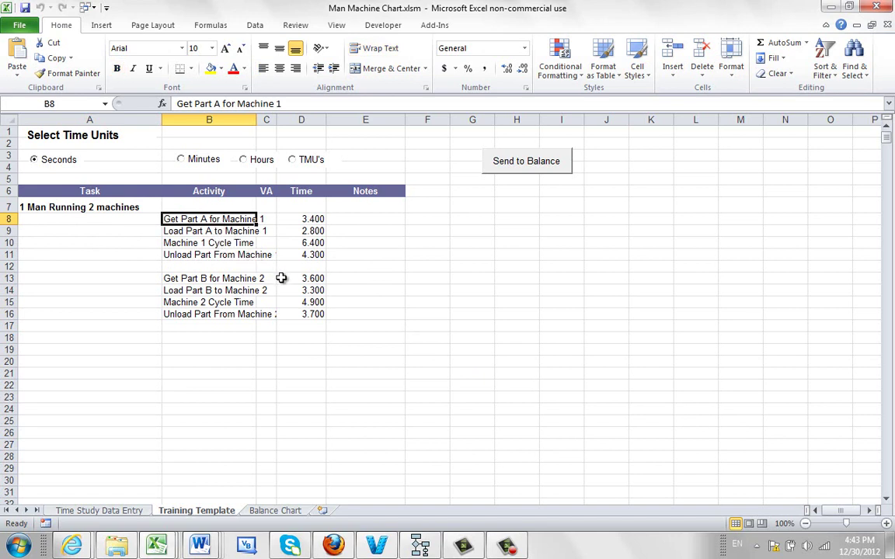
pyautogui.click(210, 231)
pyautogui.click(231, 242)
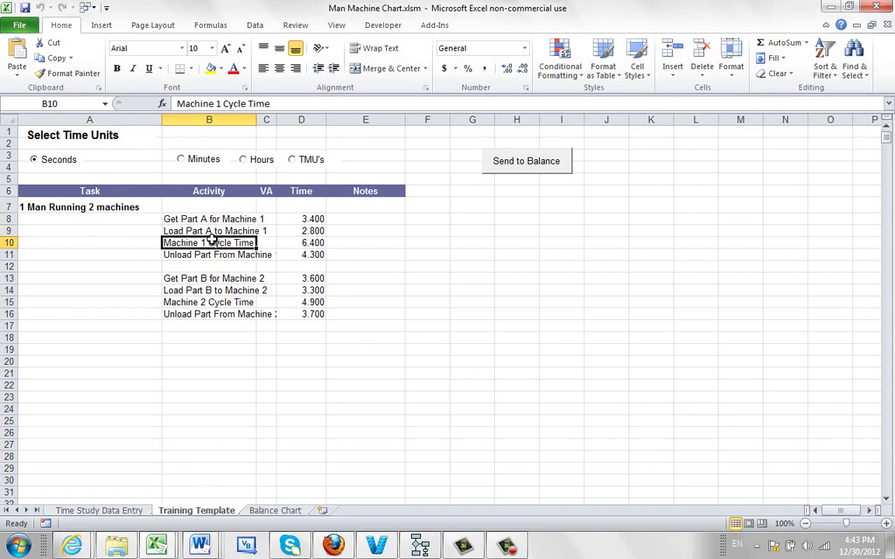
pyautogui.click(213, 254)
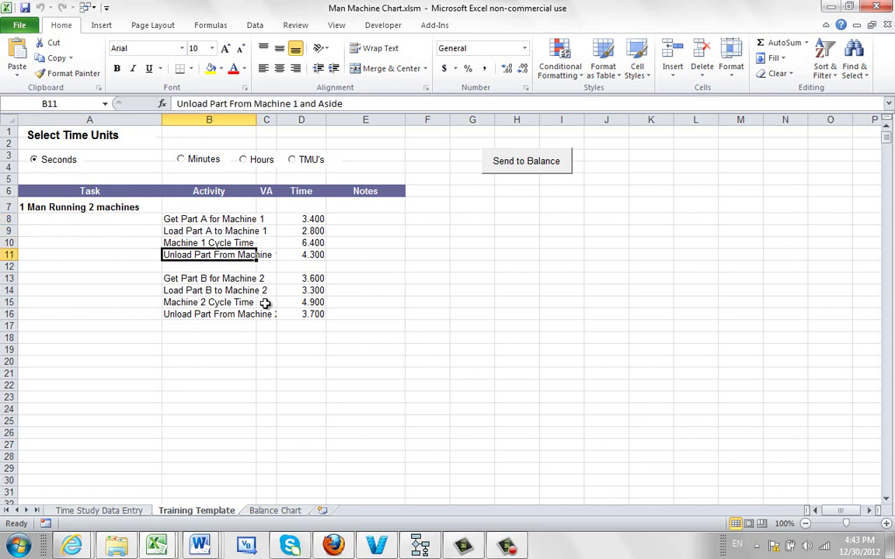
pyautogui.click(235, 278)
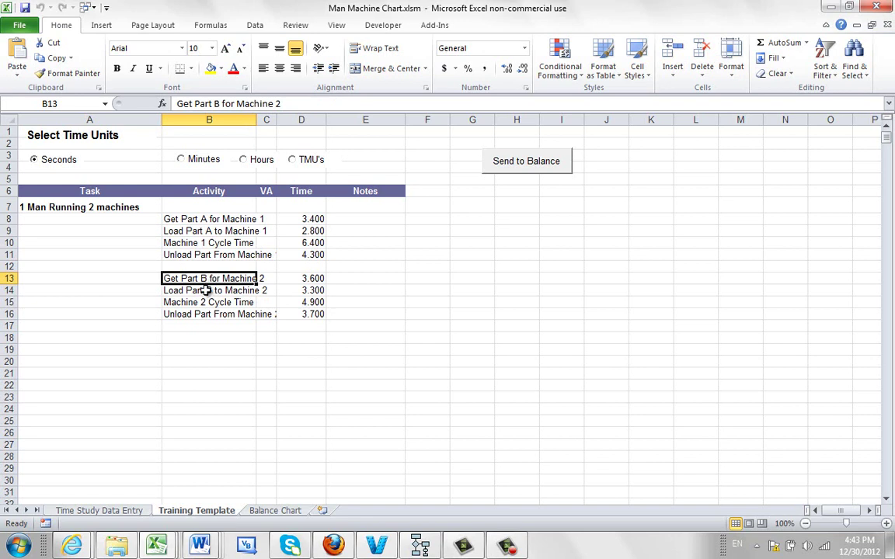
pyautogui.click(205, 290)
pyautogui.click(203, 302)
pyautogui.click(200, 314)
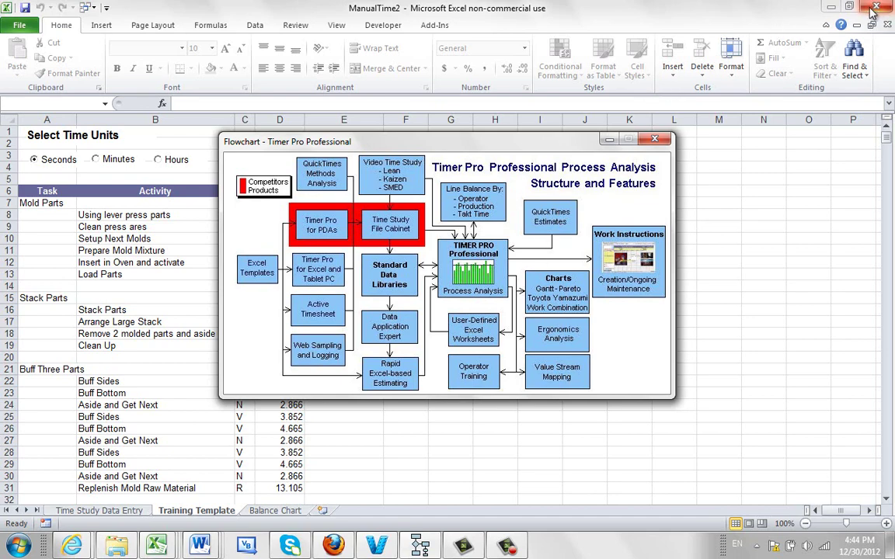
# Close the flowchart, minimize Excel and launch BalanceNET.exe from the desktop.
pyautogui.click(654, 139)
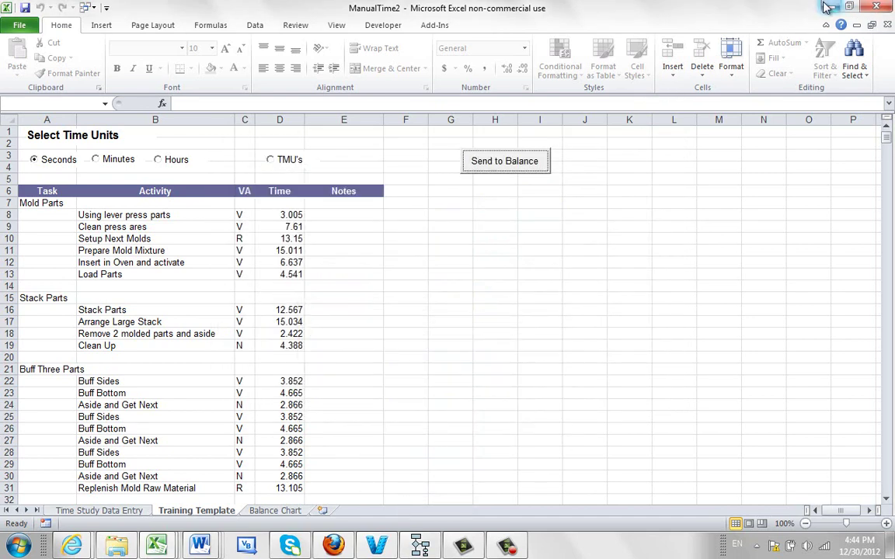
pyautogui.click(831, 7)
pyautogui.click(335, 404)
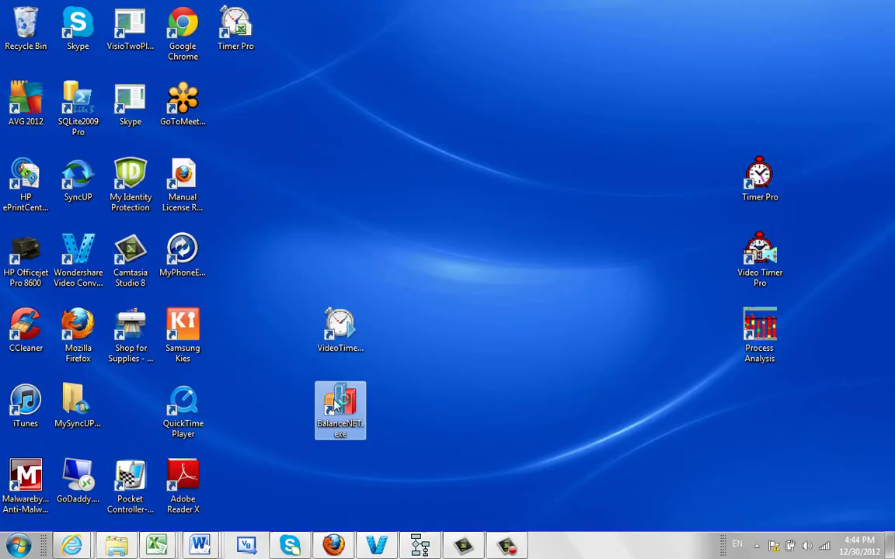
pyautogui.doubleClick(336, 404)
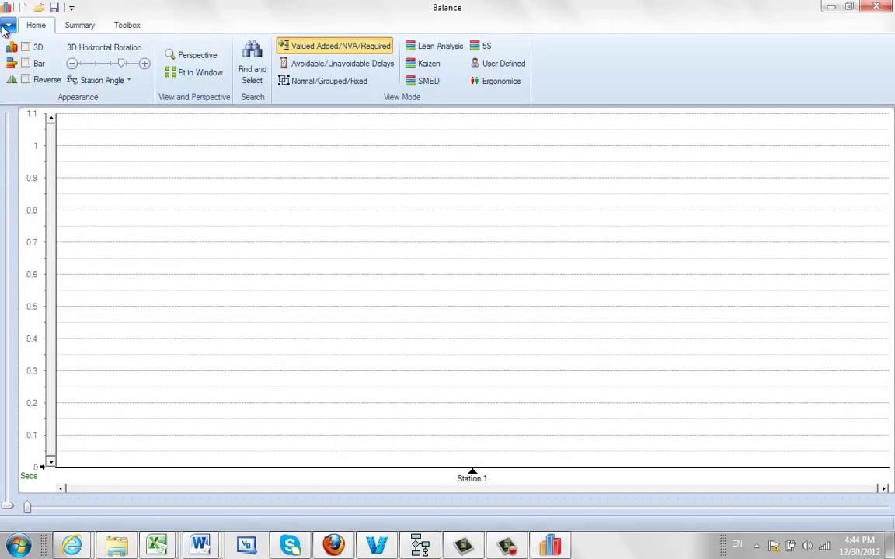
# Look over the Import choices in Balance's application menu, then close the Balance window.
pyautogui.click(8, 26)
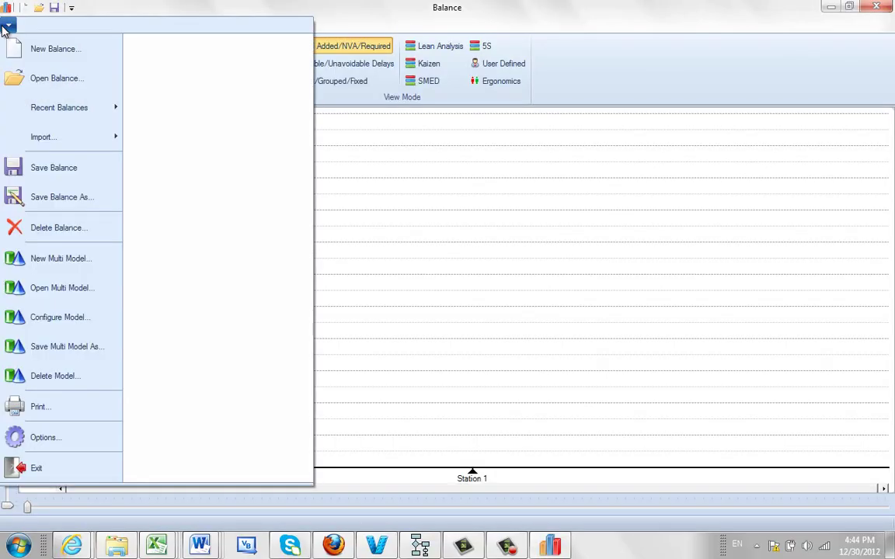
pyautogui.moveTo(31, 135)
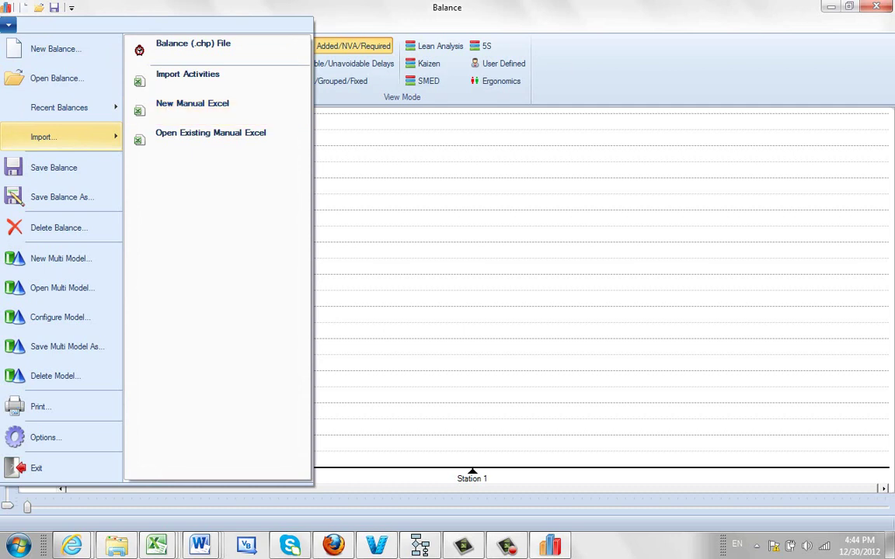
pyautogui.click(830, 10)
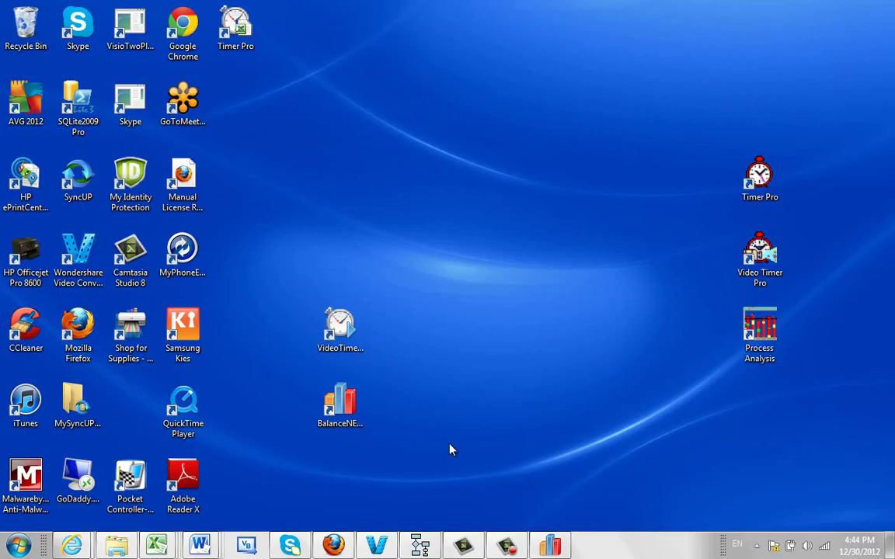
pyautogui.rightClick(560, 546)
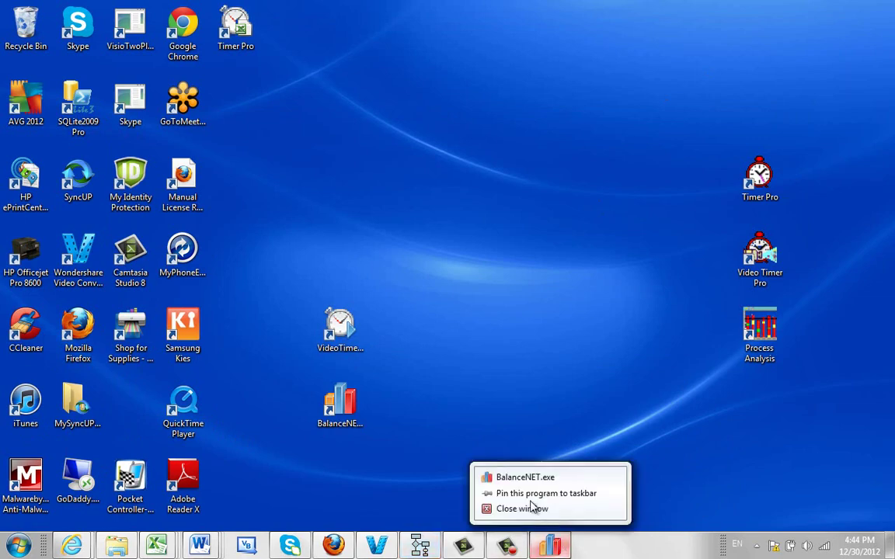
pyautogui.click(534, 511)
# Send the Man Machine Chart.xlsm activities to Balance as one 32.4-second stacked bar.
pyautogui.moveTo(160, 548)
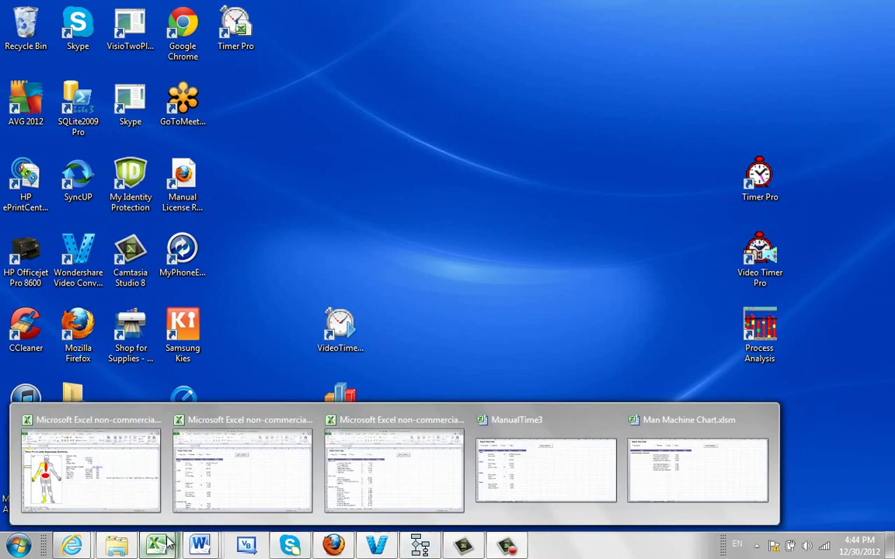
pyautogui.moveTo(279, 470)
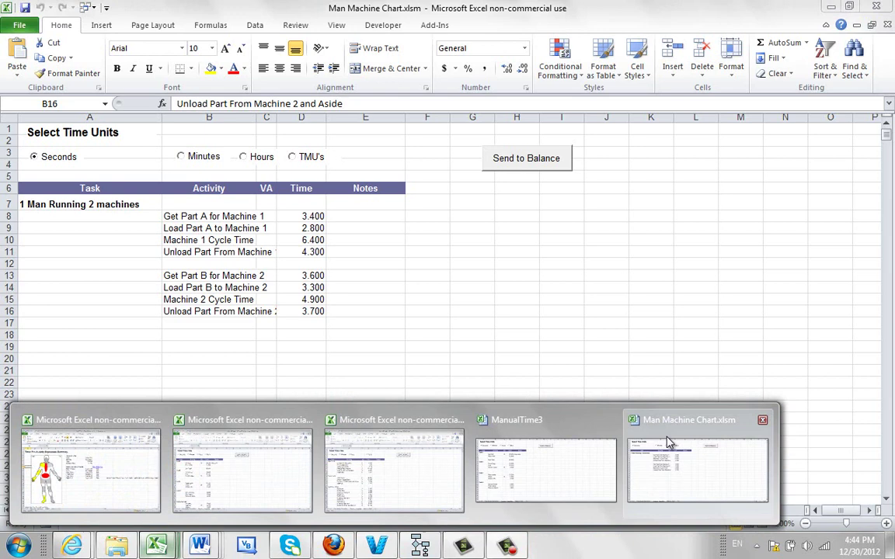
pyautogui.click(697, 470)
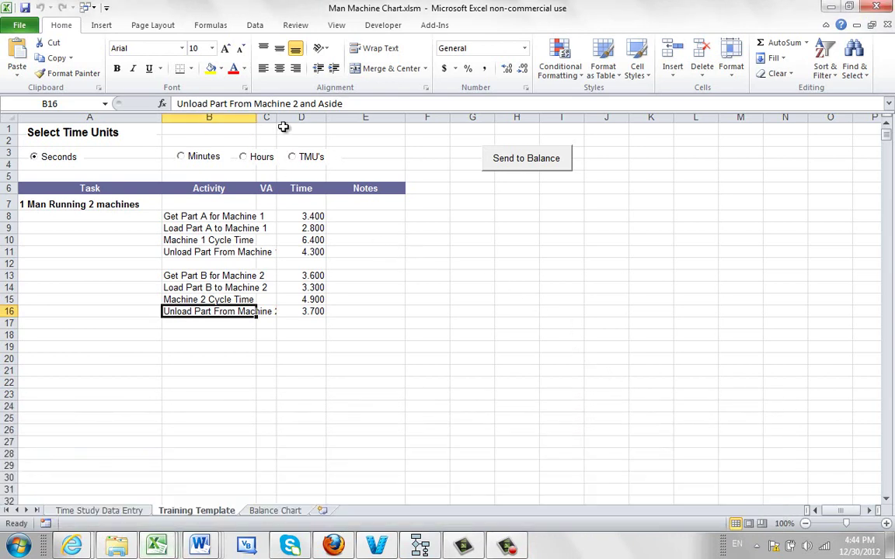
pyautogui.click(541, 163)
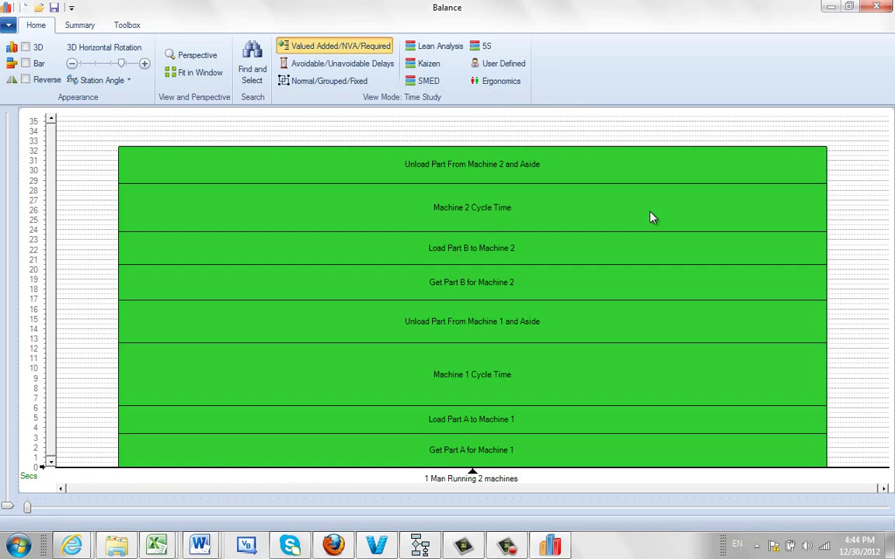
# Add 3 tasks with the custom name 'Machine', creating Machine 1, Machine 2 and Machine 3.
pyautogui.rightClick(444, 479)
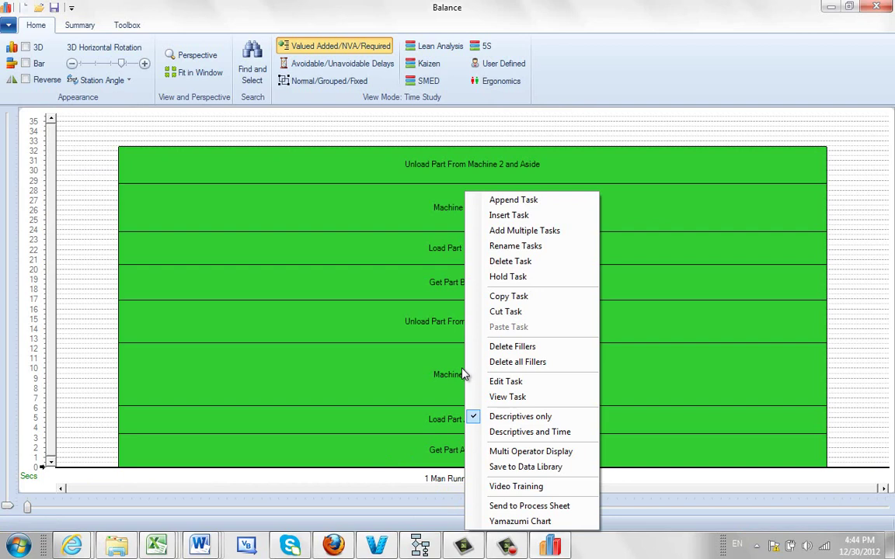
pyautogui.click(509, 232)
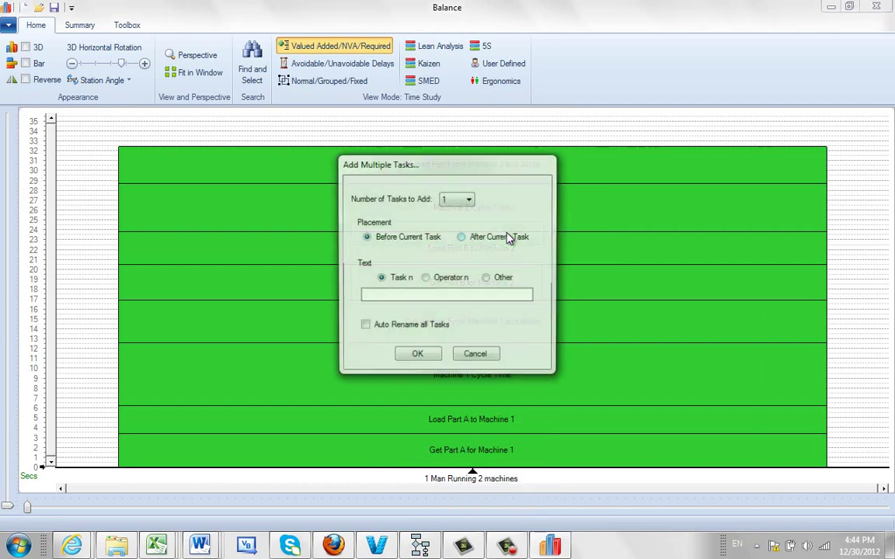
pyautogui.click(469, 201)
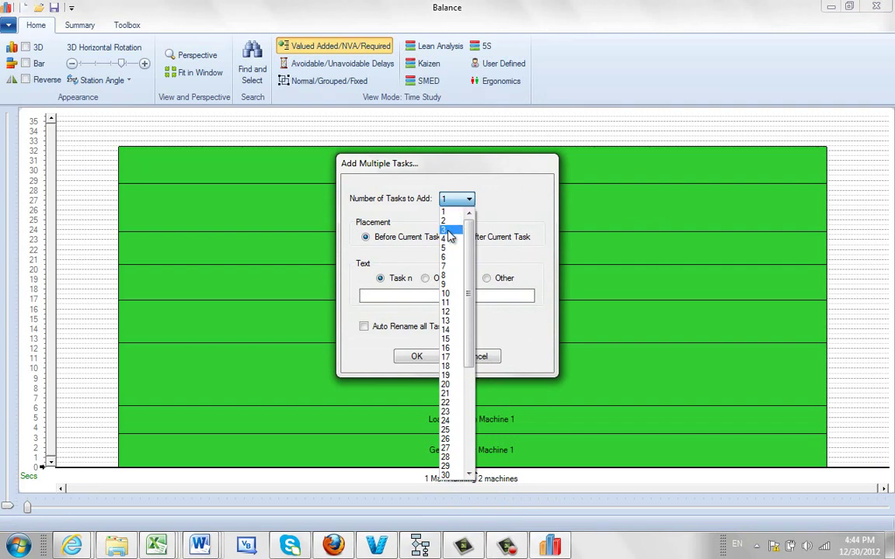
pyautogui.click(449, 232)
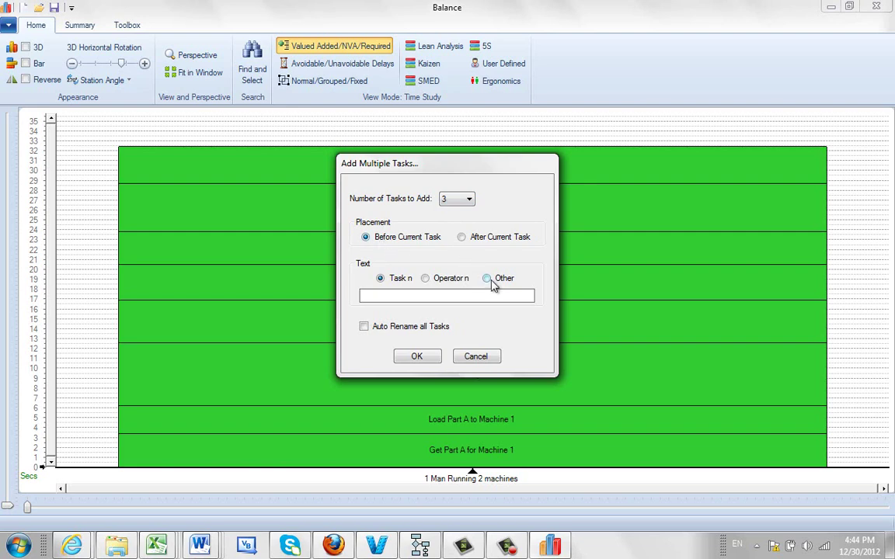
pyautogui.click(487, 279)
pyautogui.click(420, 359)
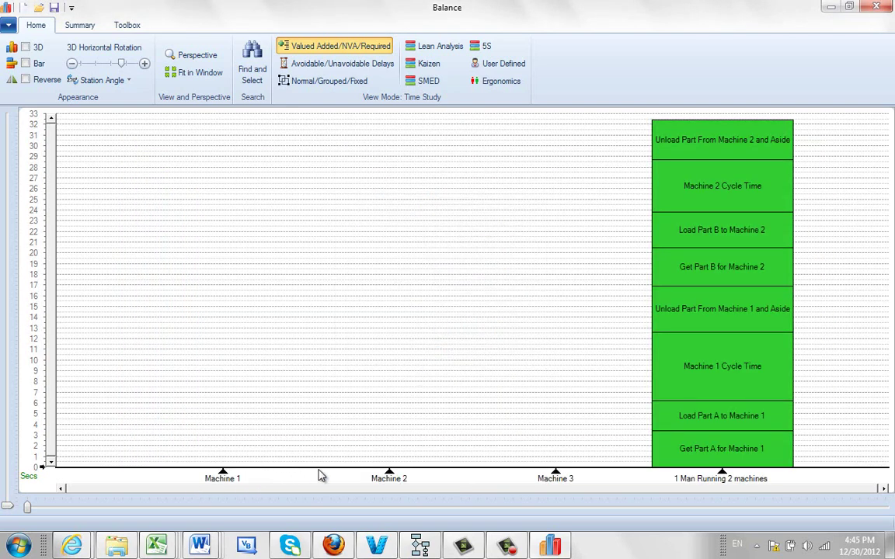
# Rename Machine 3 to 'Operator' and drag it to the leftmost position.
pyautogui.rightClick(557, 481)
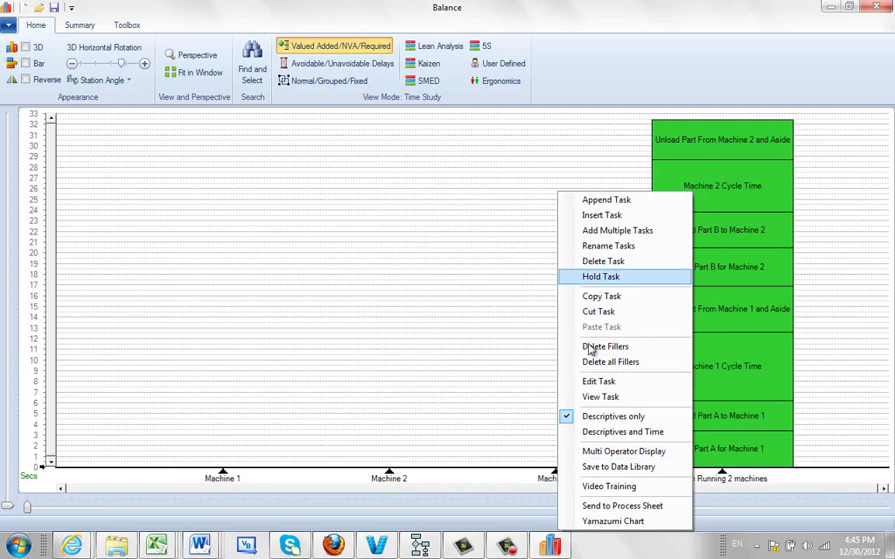
pyautogui.click(598, 382)
pyautogui.click(379, 243)
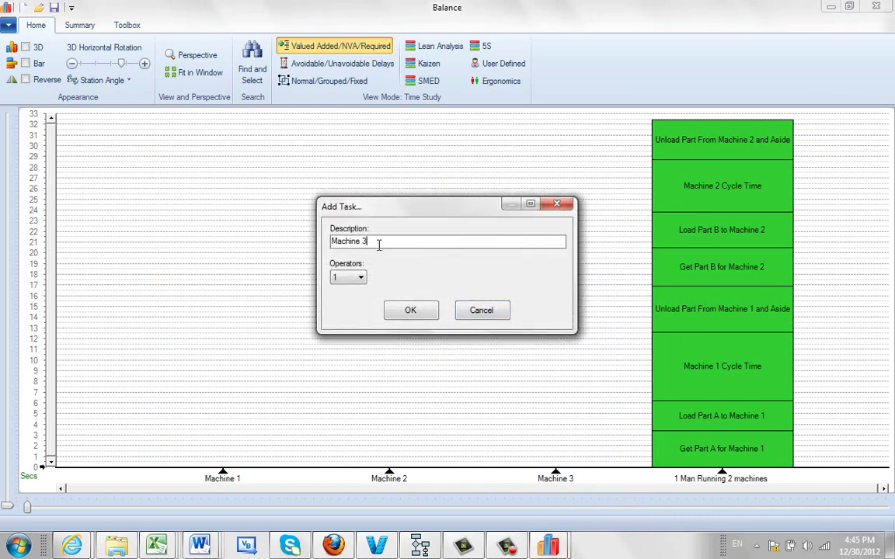
pyautogui.moveTo(379, 244); pyautogui.dragTo(309, 278)
pyautogui.write('Operator')
pyautogui.click(413, 310)
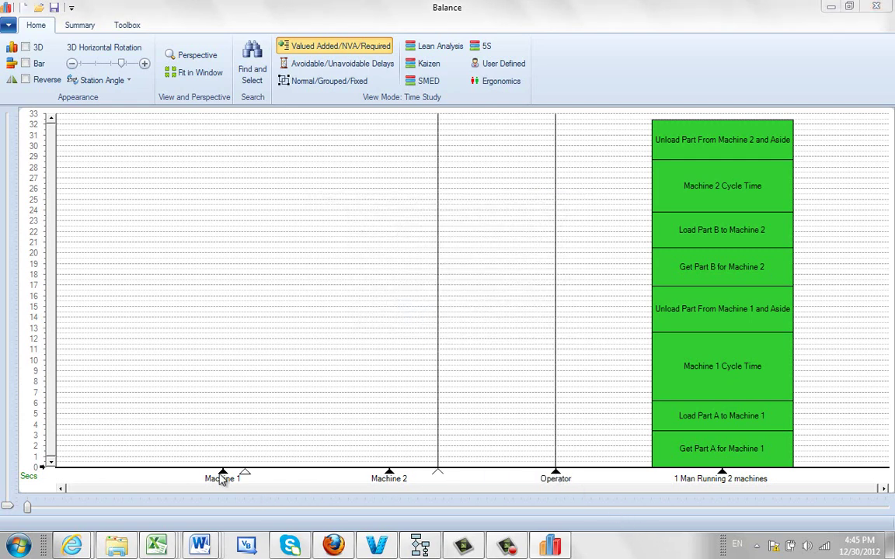
pyautogui.moveTo(221, 479); pyautogui.dragTo(223, 478)
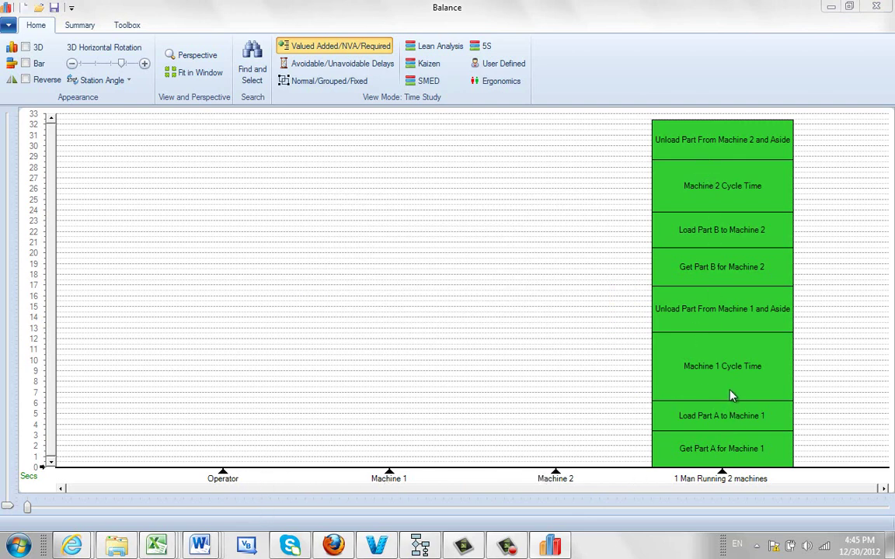
# Put all eight stacked tasks on hold, then enlarge and reposition the Held Activities list.
pyautogui.rightClick(702, 483)
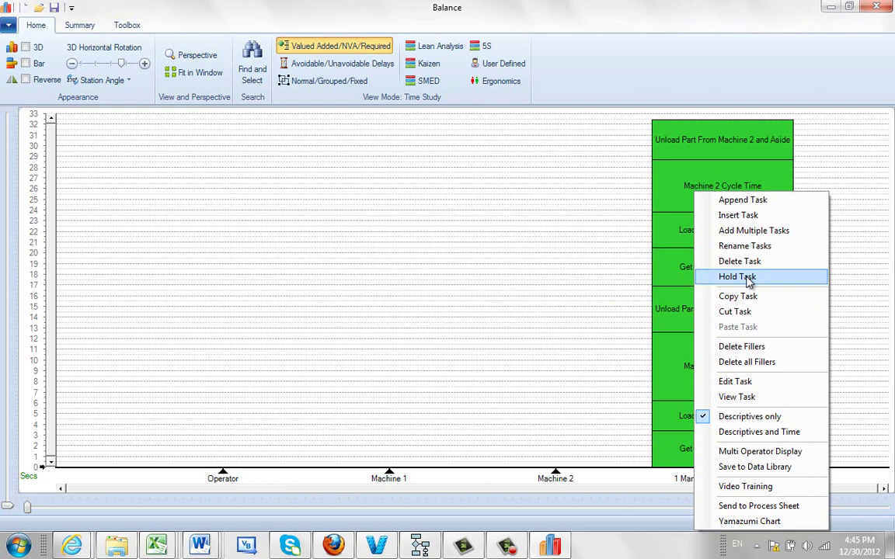
pyautogui.click(623, 415)
pyautogui.rightClick(697, 486)
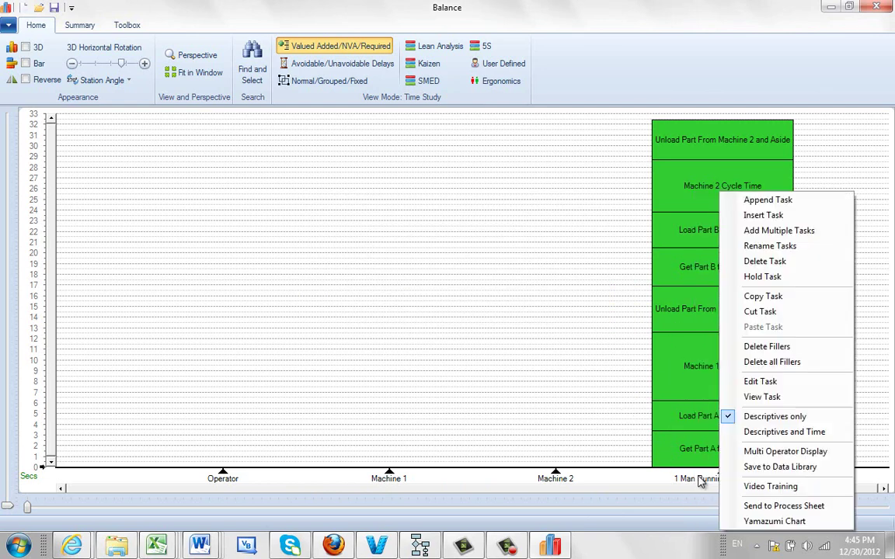
pyautogui.click(738, 276)
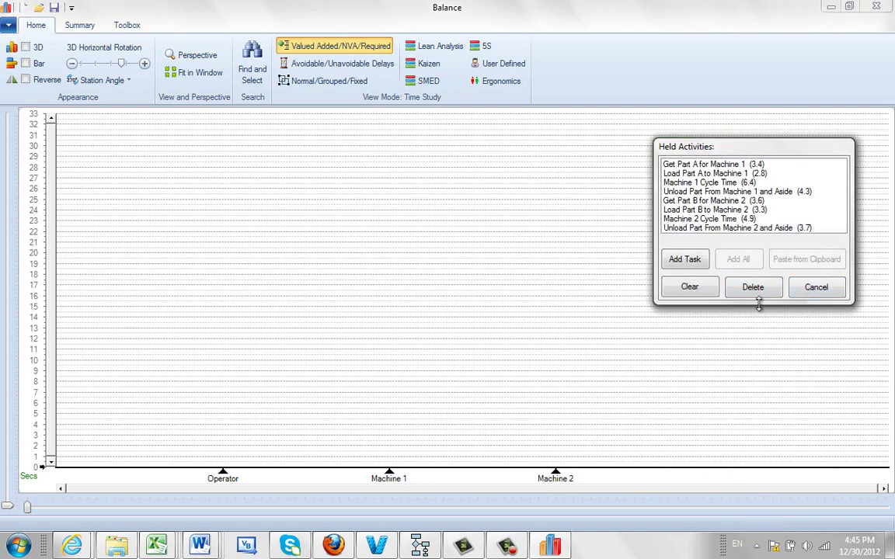
pyautogui.moveTo(761, 303); pyautogui.dragTo(758, 359)
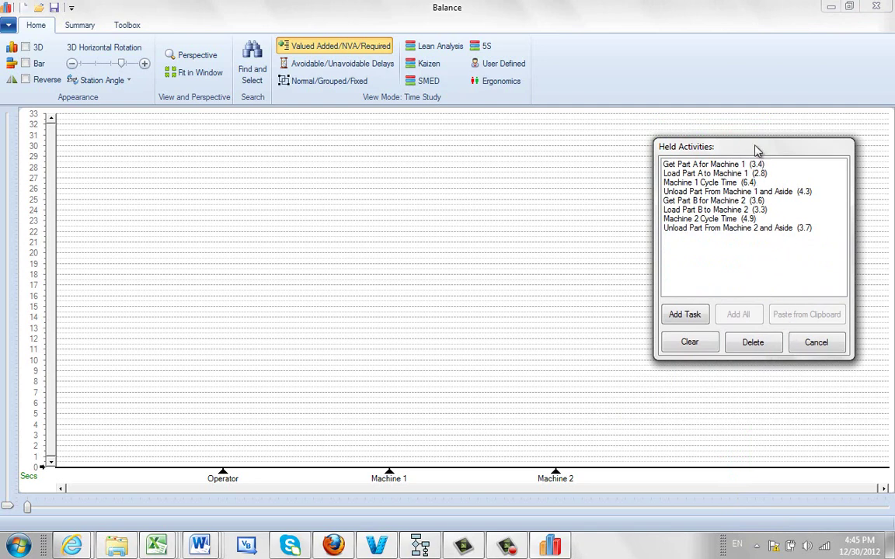
pyautogui.moveTo(756, 152); pyautogui.dragTo(728, 160)
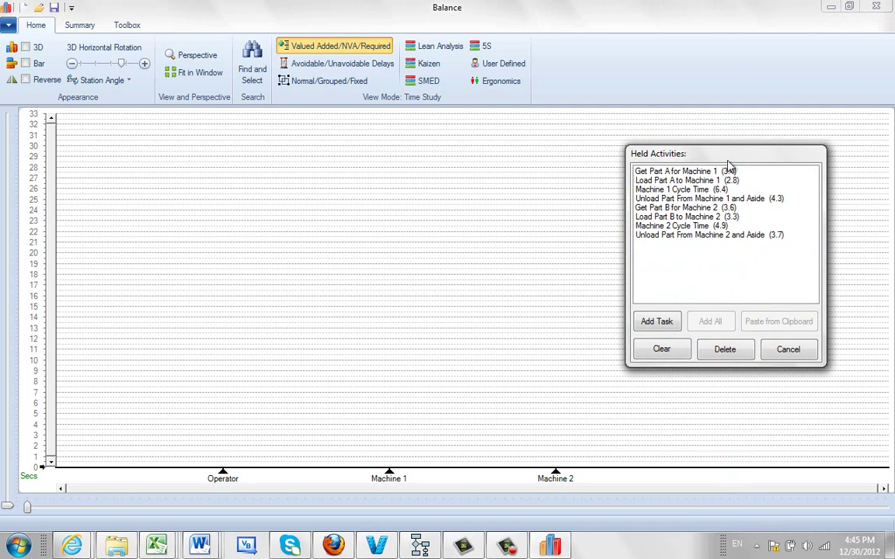
# Place and mark Get Part A on Operator, stack Load Part A, and add Machine 1 Cycle Time.
pyautogui.click(683, 172)
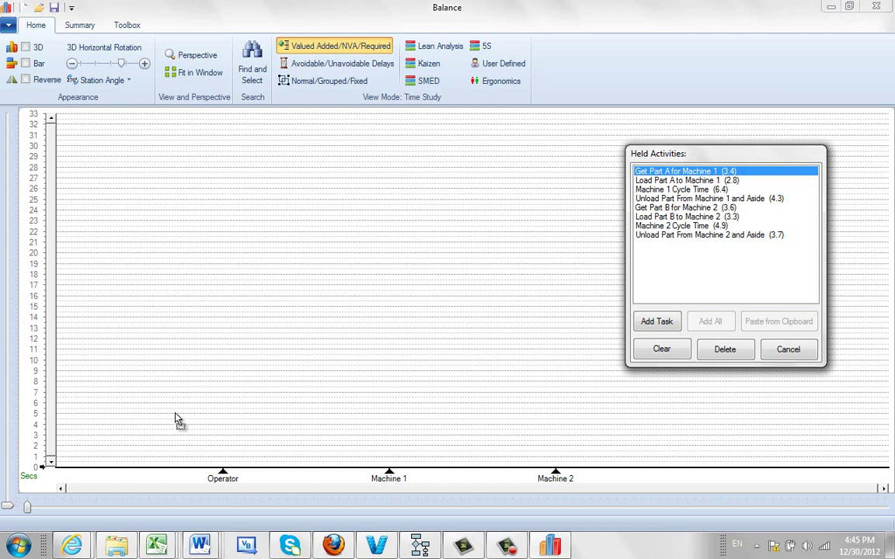
pyautogui.click(210, 448)
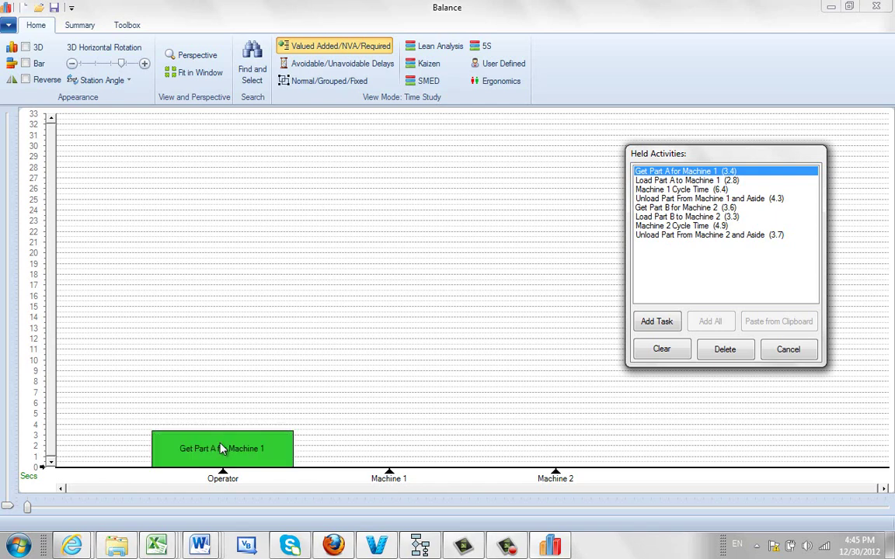
pyautogui.rightClick(225, 453)
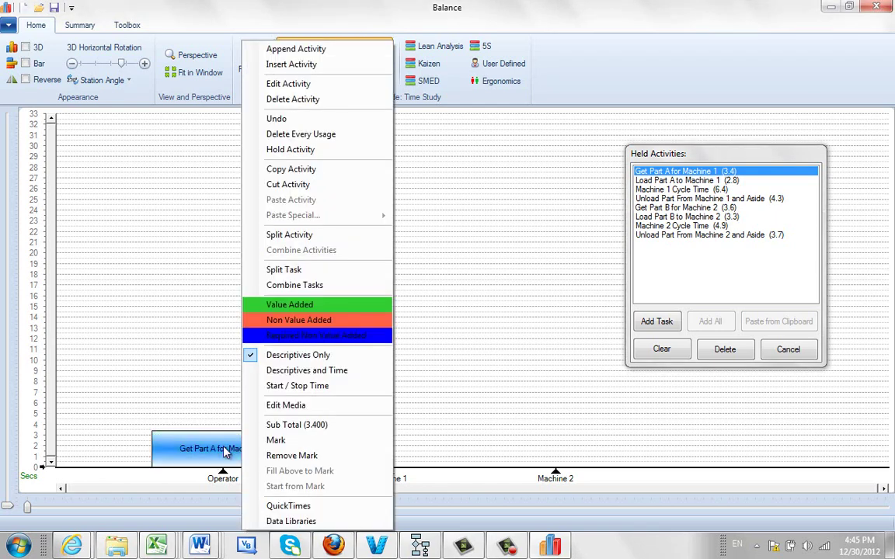
pyautogui.click(276, 441)
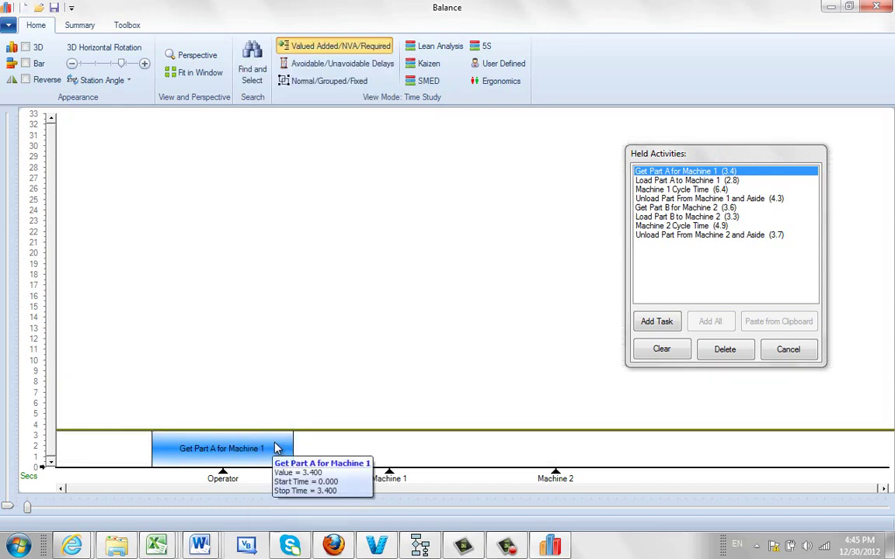
pyautogui.click(674, 181)
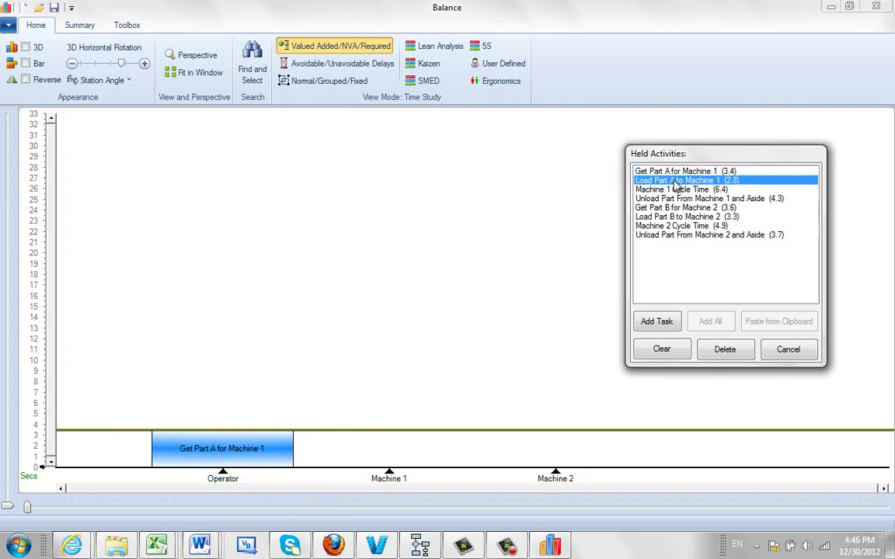
pyautogui.click(209, 424)
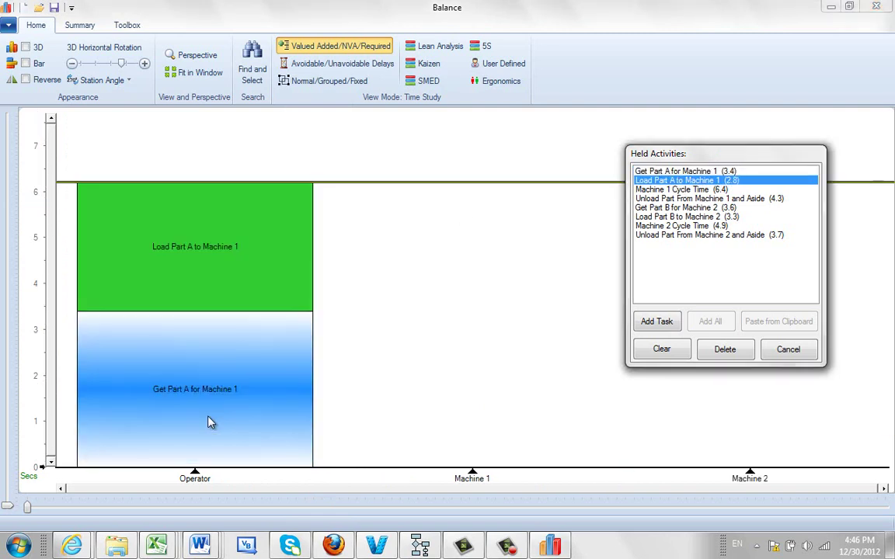
pyautogui.click(668, 190)
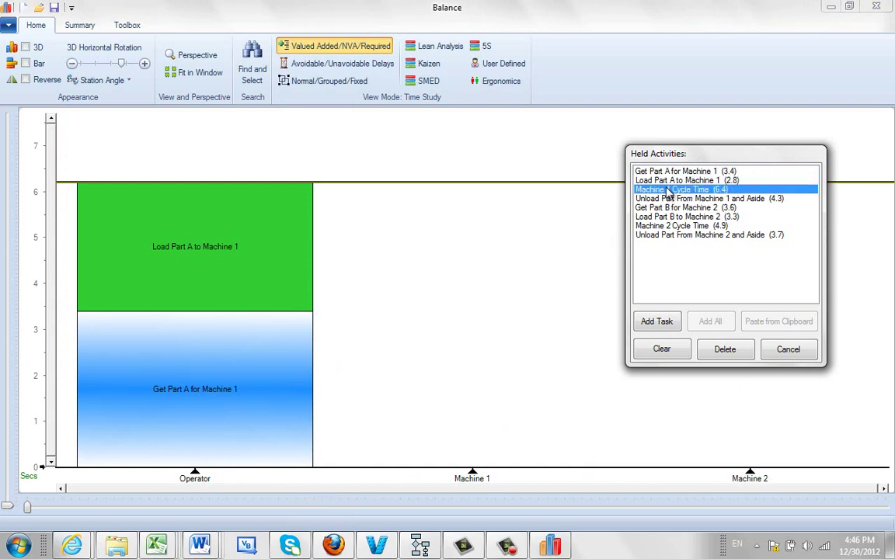
pyautogui.click(444, 155)
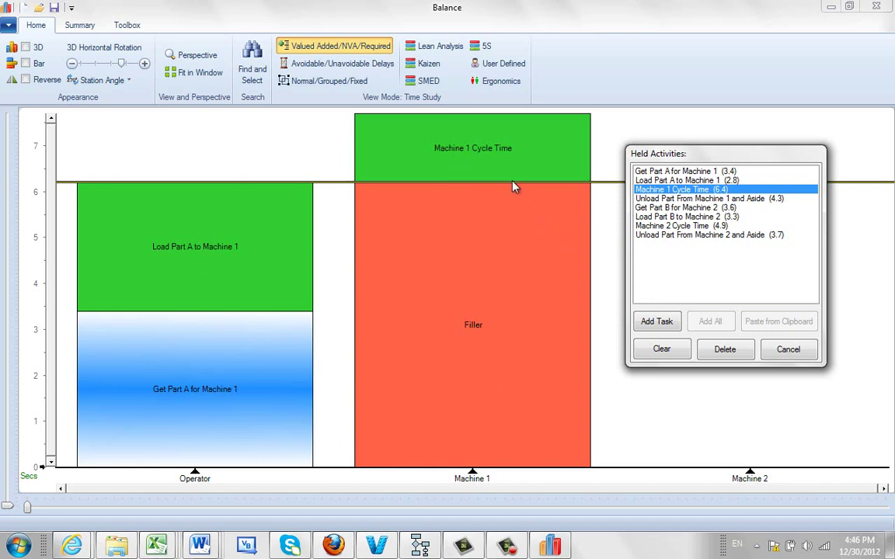
# Stack Get Part B and Load Part B on Operator, and place Machine 2 Cycle Time on Machine 2.
pyautogui.click(670, 207)
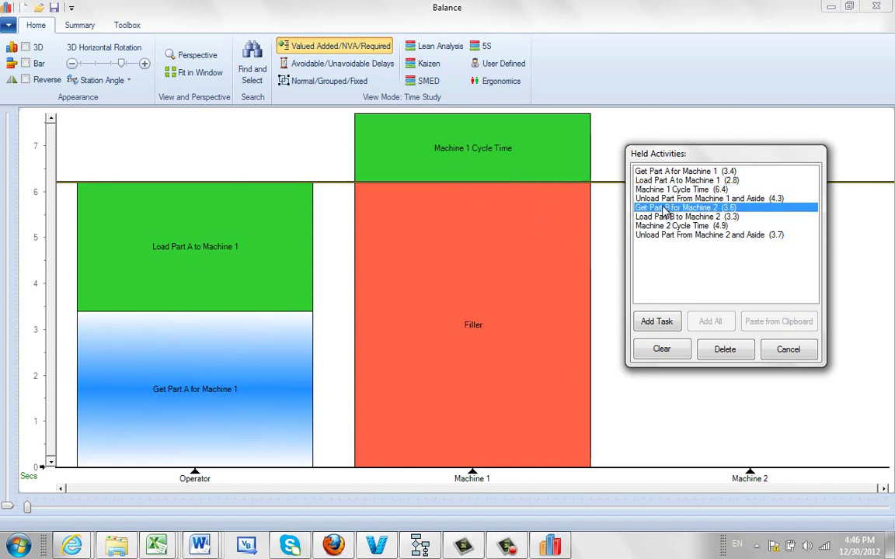
pyautogui.click(235, 177)
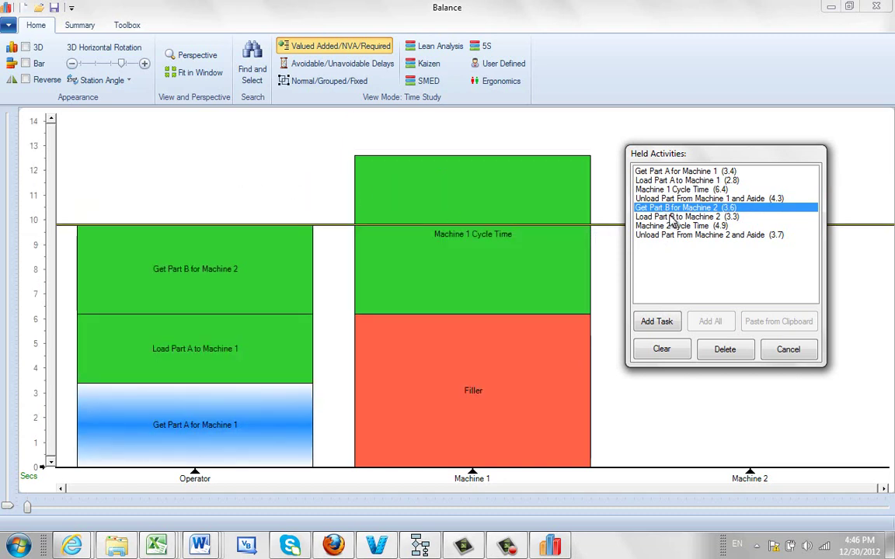
pyautogui.press('Down')
pyautogui.click(220, 215)
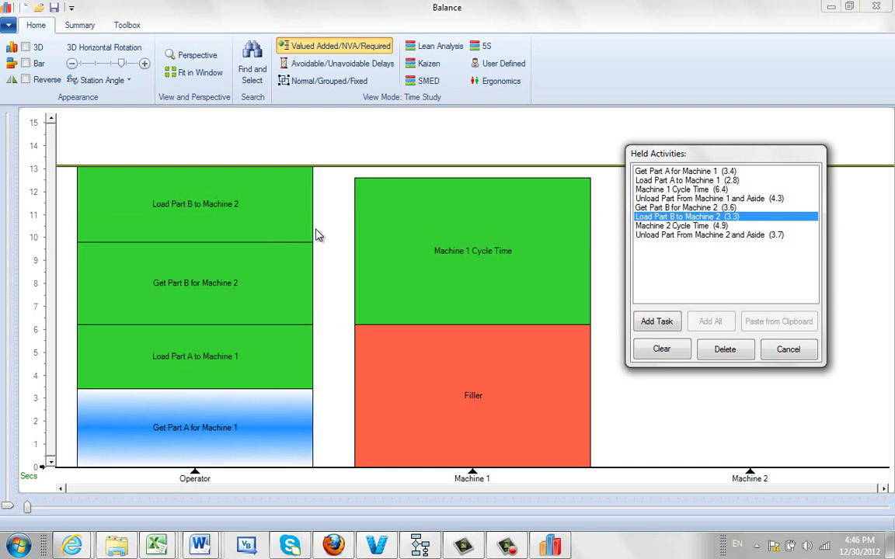
pyautogui.moveTo(723, 154); pyautogui.dragTo(424, 239)
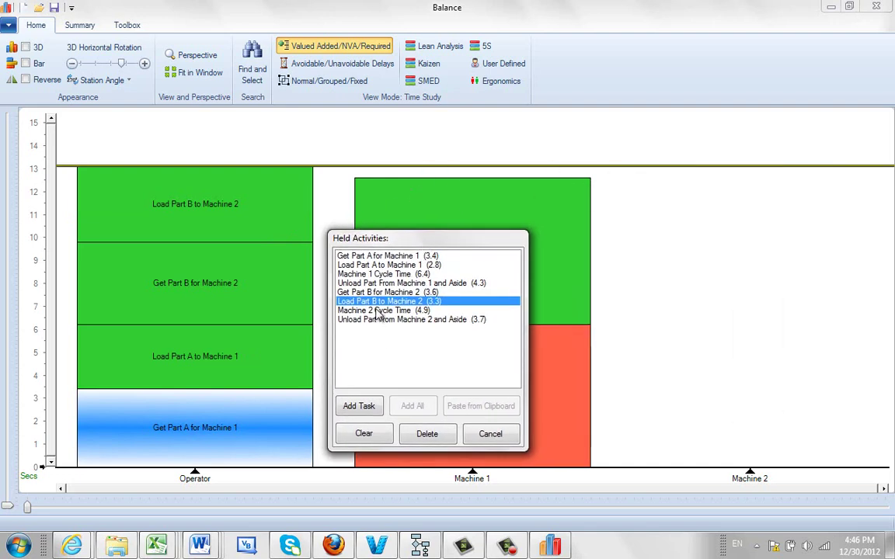
pyautogui.click(378, 311)
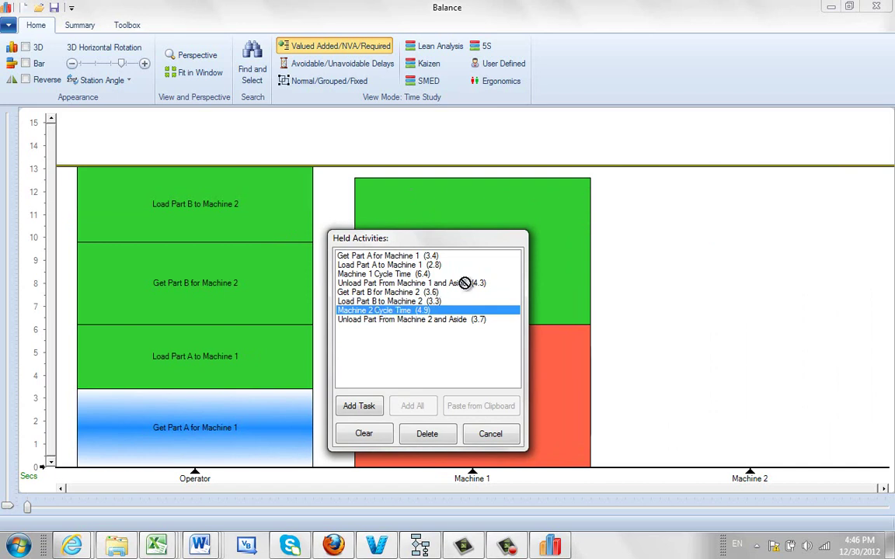
pyautogui.click(735, 149)
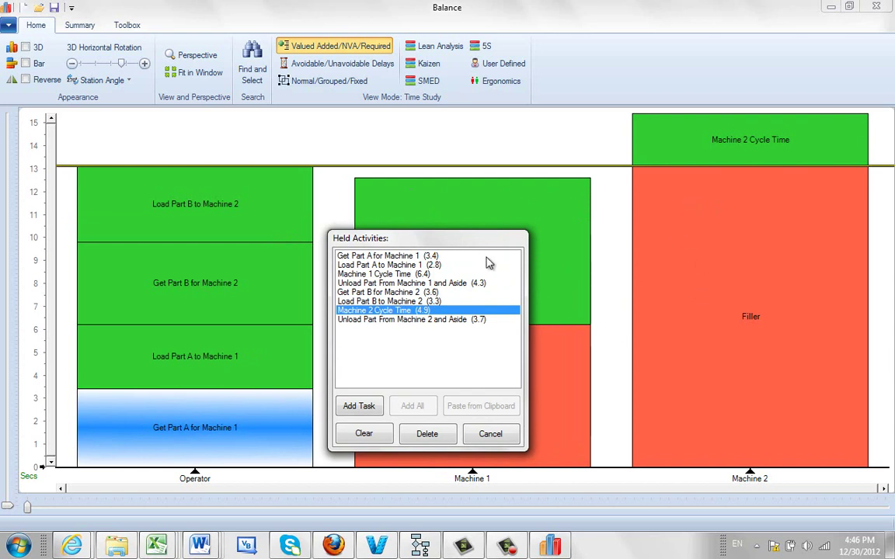
# Stack the Machine 1 unload, Get Part A and Load Part A on Operator, and add a second Machine 1 cycle.
pyautogui.moveTo(474, 243); pyautogui.dragTo(609, 282)
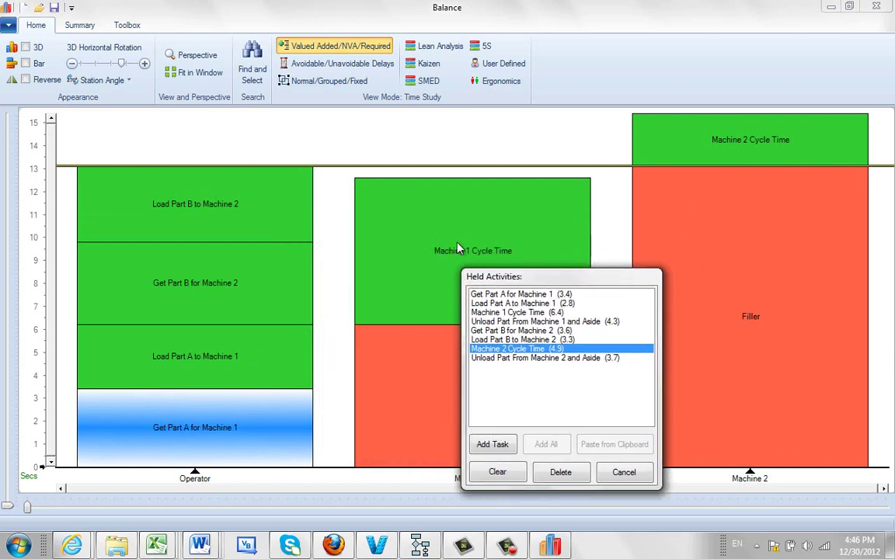
pyautogui.click(501, 322)
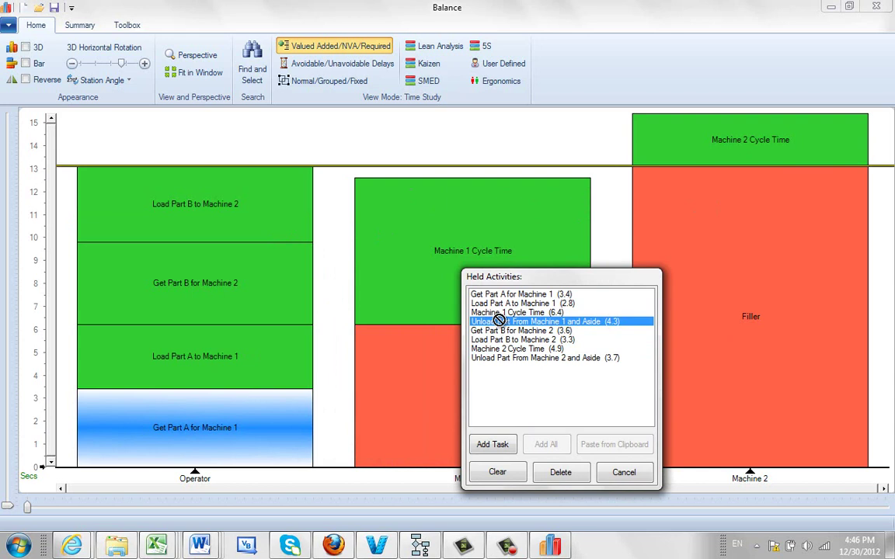
pyautogui.click(153, 159)
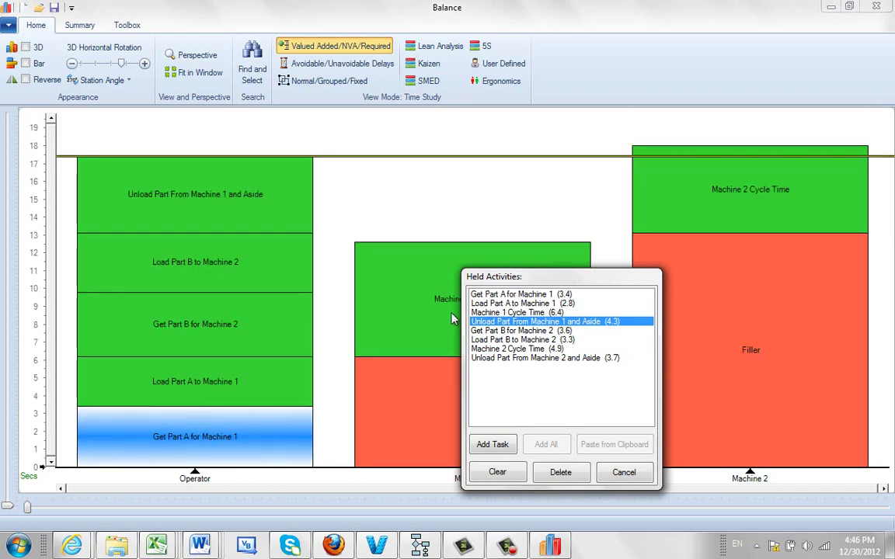
pyautogui.click(488, 295)
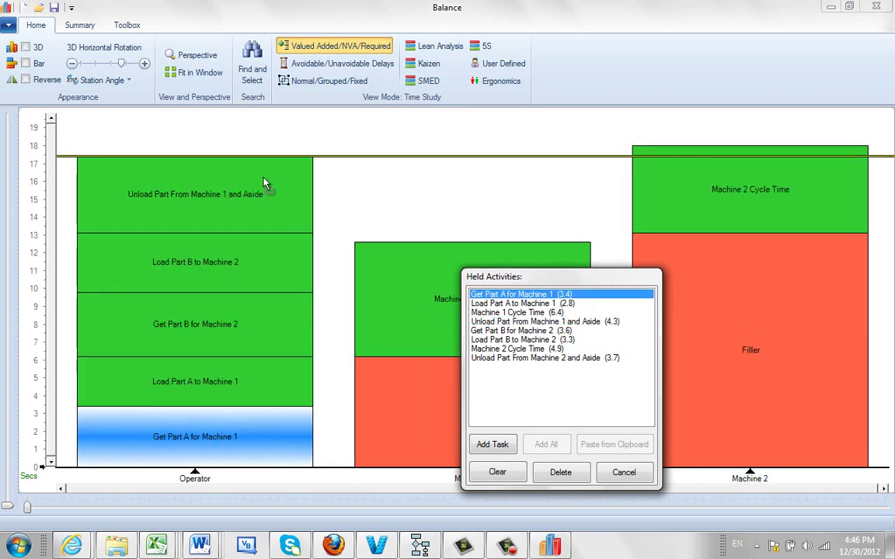
pyautogui.click(137, 125)
pyautogui.click(503, 303)
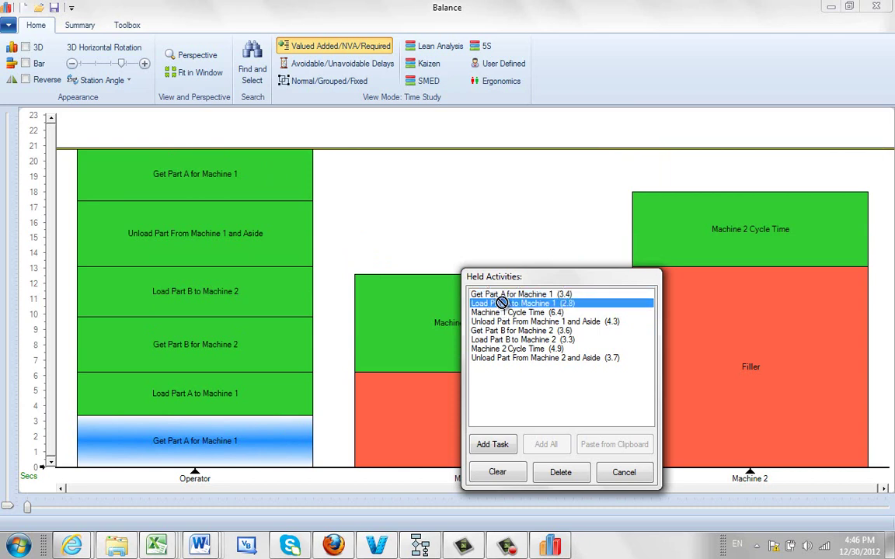
pyautogui.click(131, 139)
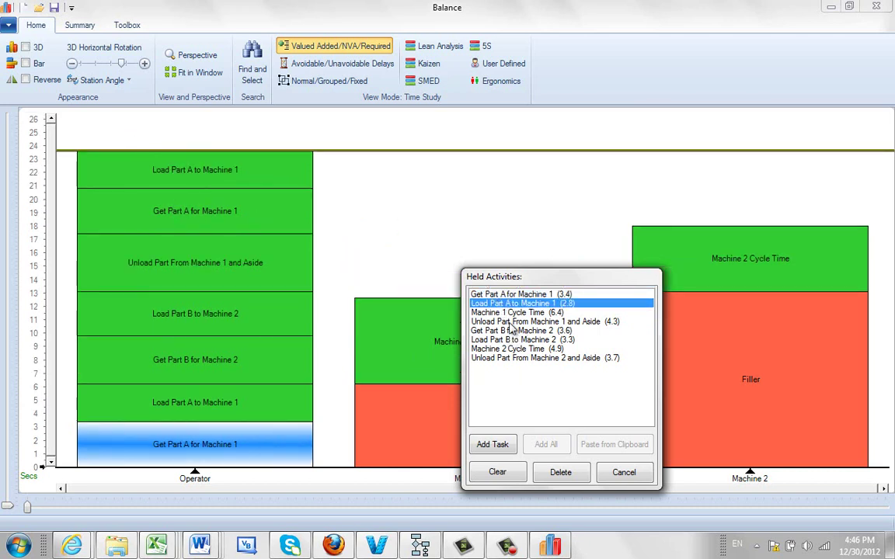
pyautogui.moveTo(545, 277); pyautogui.dragTo(729, 268)
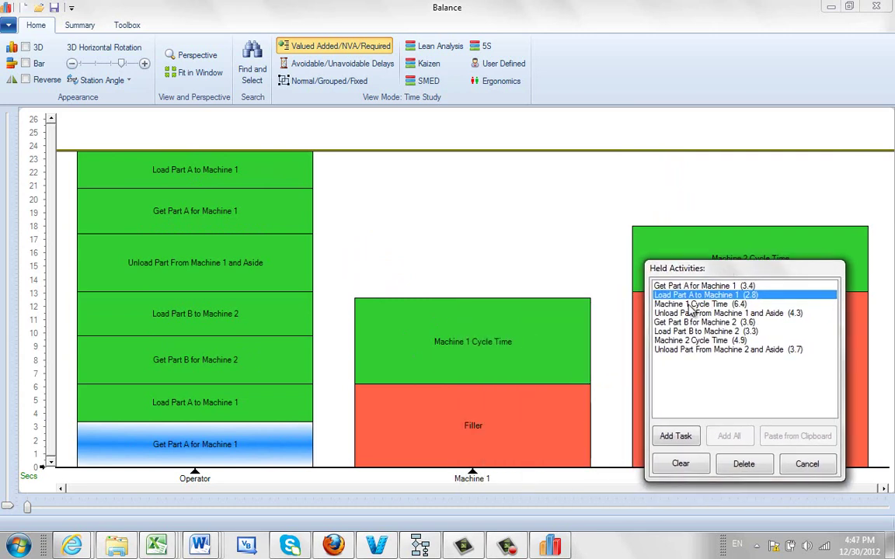
pyautogui.click(688, 304)
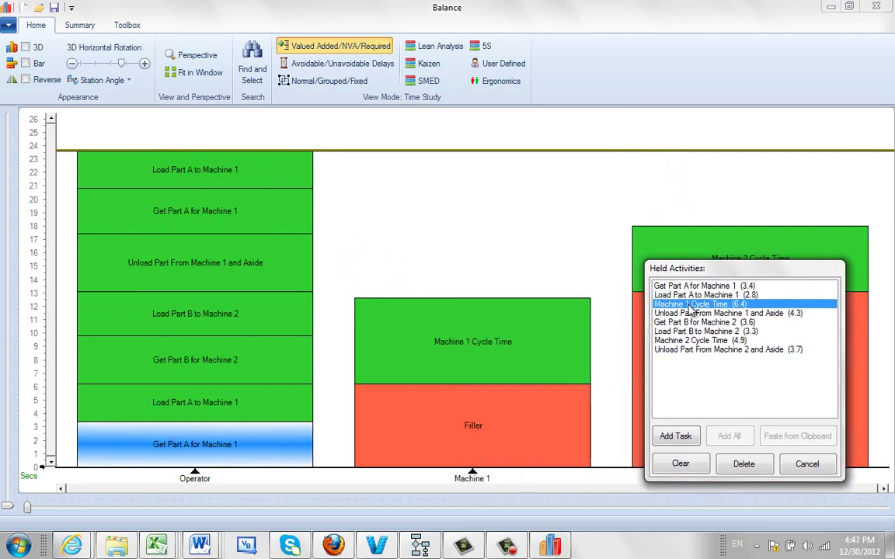
pyautogui.click(412, 133)
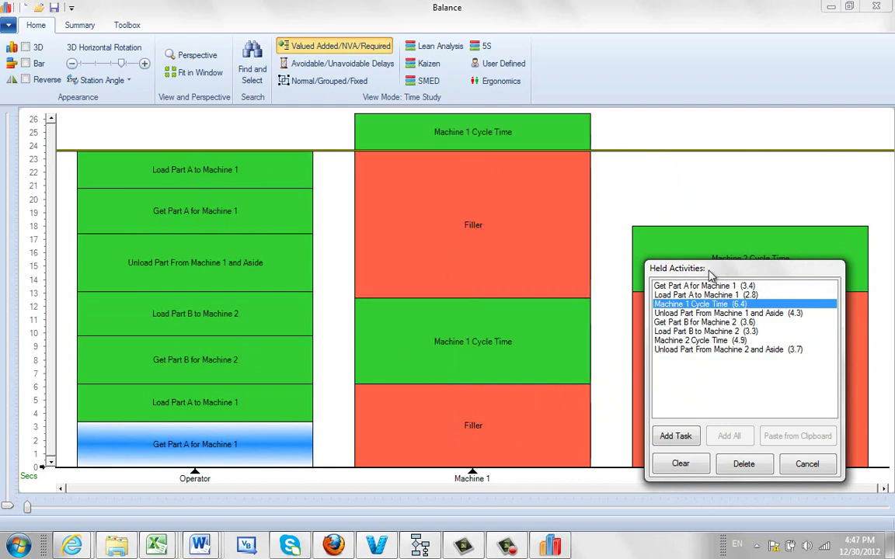
# Stack the Machine 2 unload, Get Part B and Load Part B on Operator, and add a second Machine 2 cycle.
pyautogui.moveTo(649, 270); pyautogui.dragTo(507, 242)
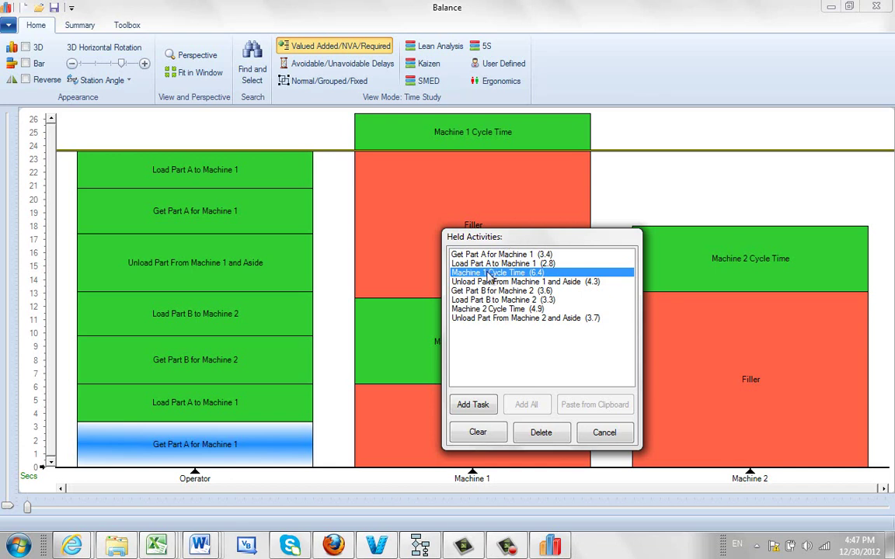
pyautogui.click(487, 319)
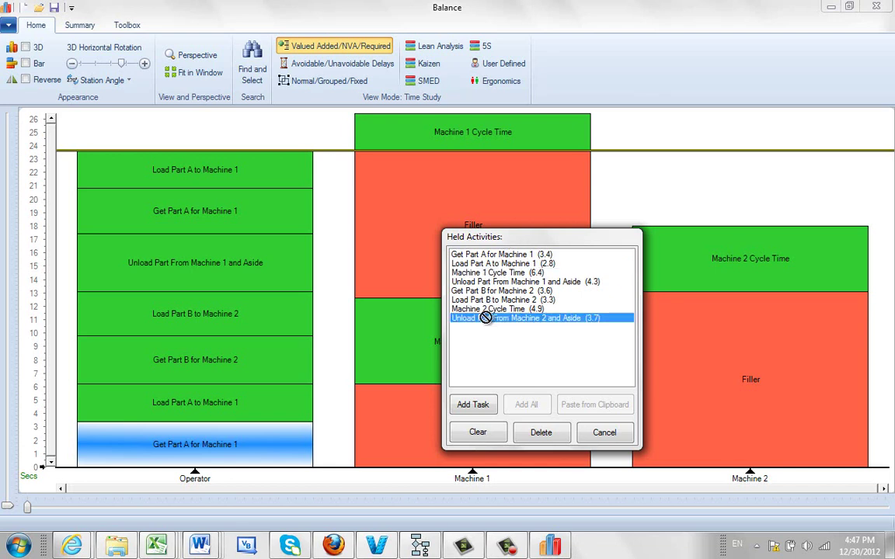
pyautogui.click(233, 134)
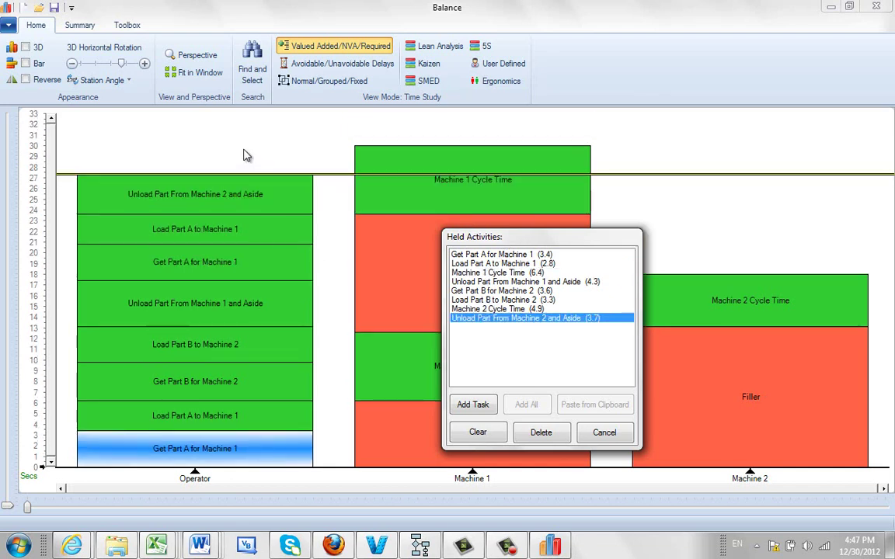
pyautogui.click(471, 293)
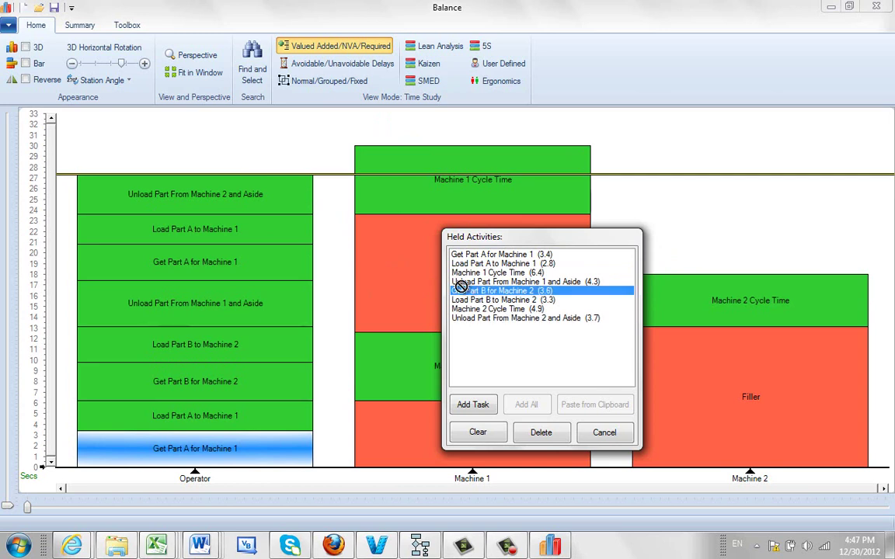
pyautogui.click(153, 158)
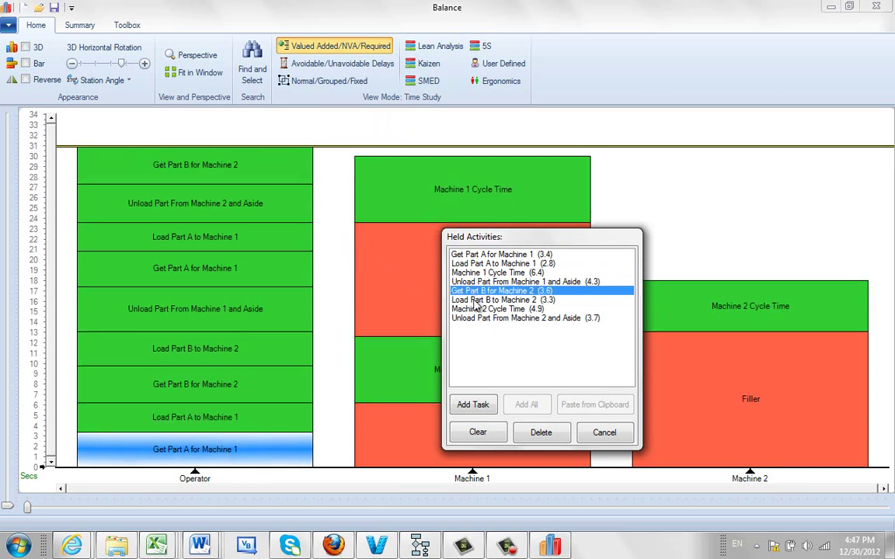
pyautogui.press('Down')
pyautogui.click(159, 138)
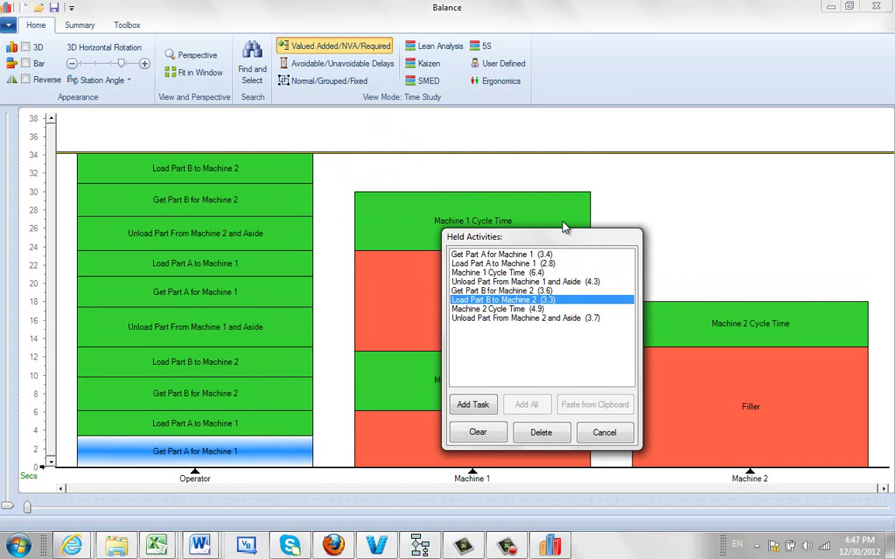
pyautogui.click(512, 309)
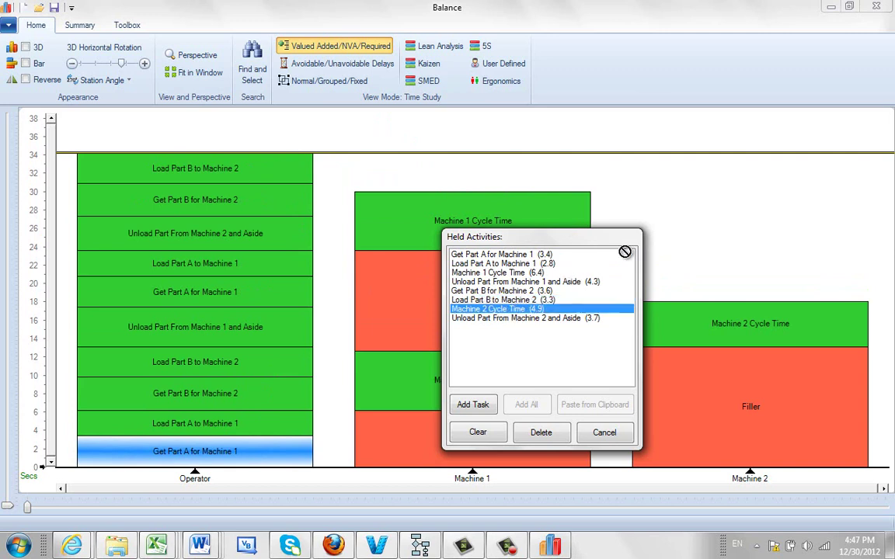
pyautogui.click(687, 134)
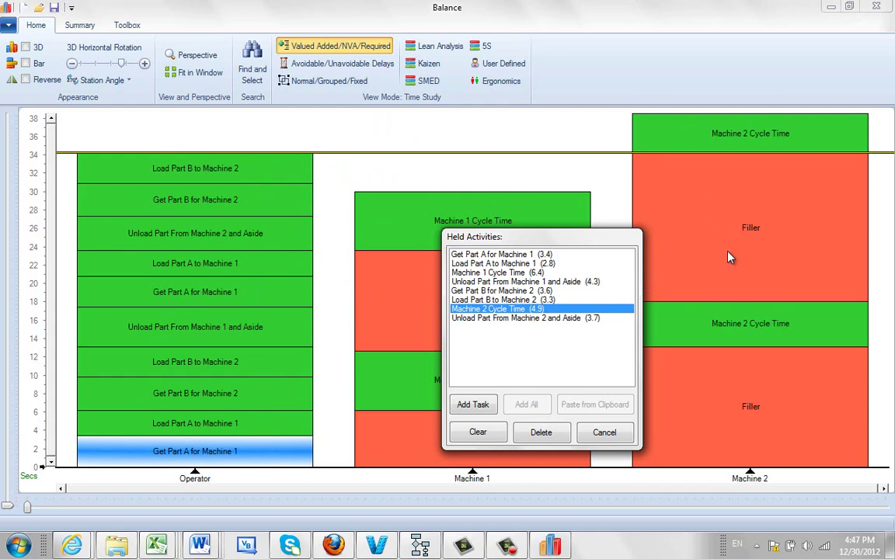
pyautogui.moveTo(575, 244); pyautogui.dragTo(498, 262)
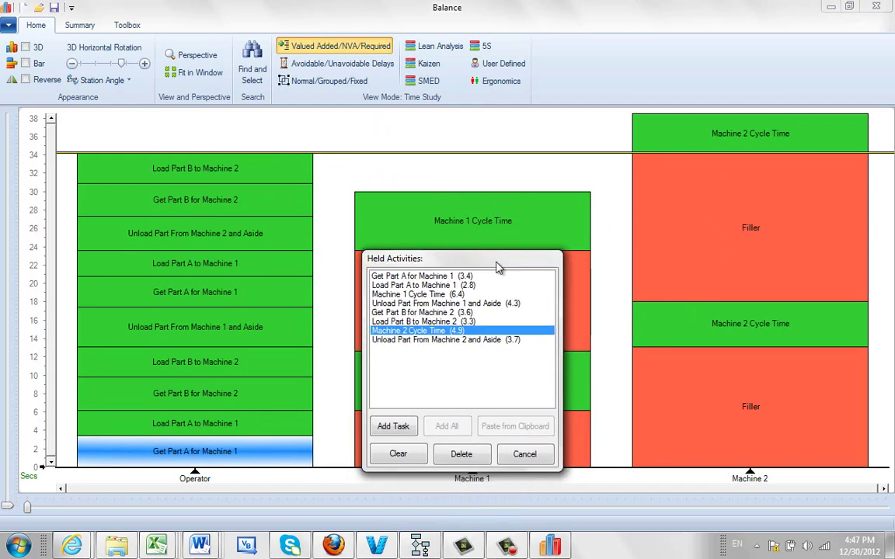
# Stack another Machine 1 unload, Get Part A and Load Part A on Operator, plus a Machine 1 cycle.
pyautogui.click(381, 303)
pyautogui.click(196, 111)
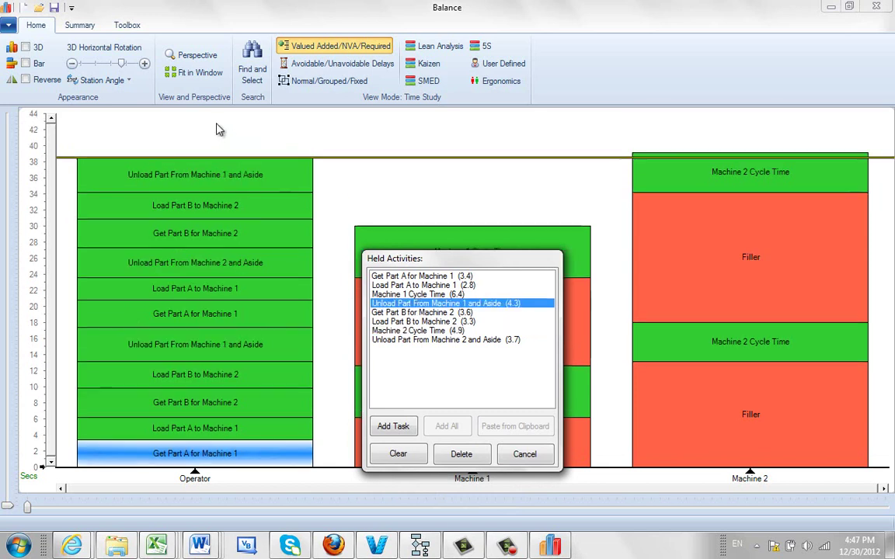
pyautogui.click(393, 277)
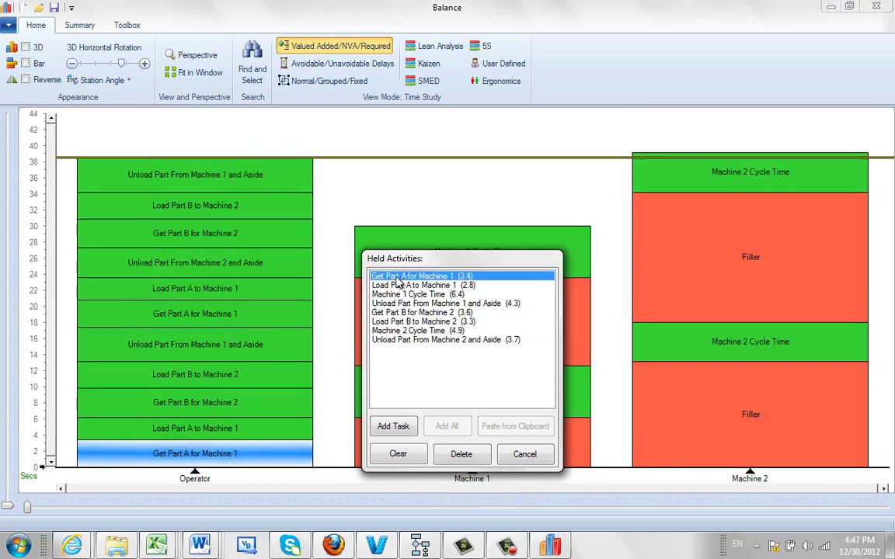
pyautogui.click(189, 148)
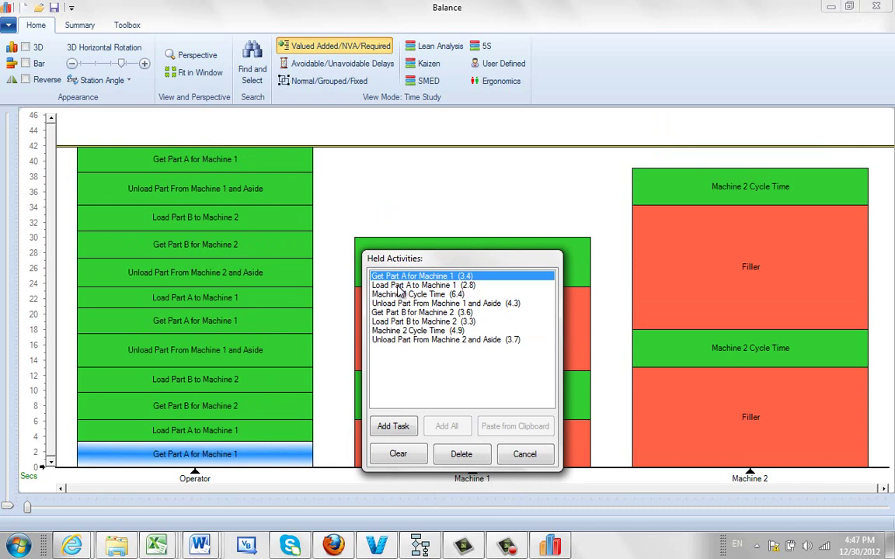
pyautogui.press('Down')
pyautogui.click(135, 121)
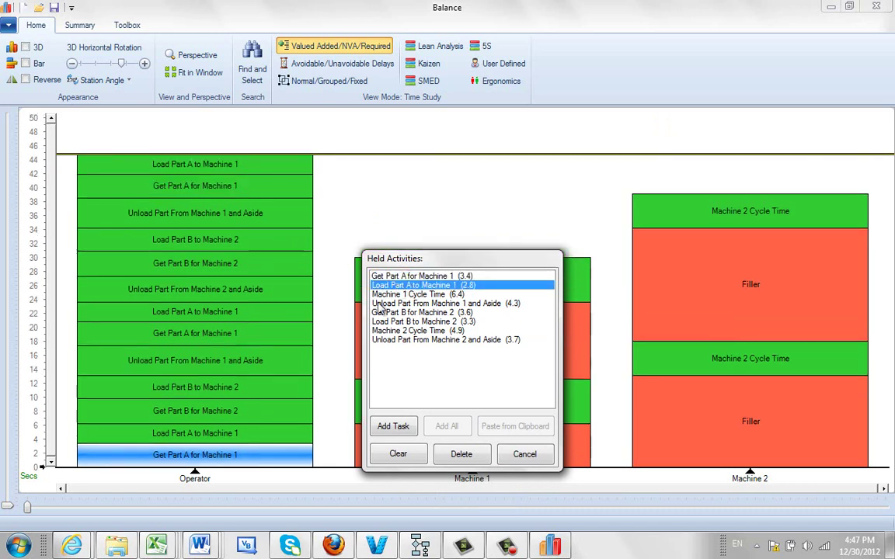
pyautogui.click(399, 294)
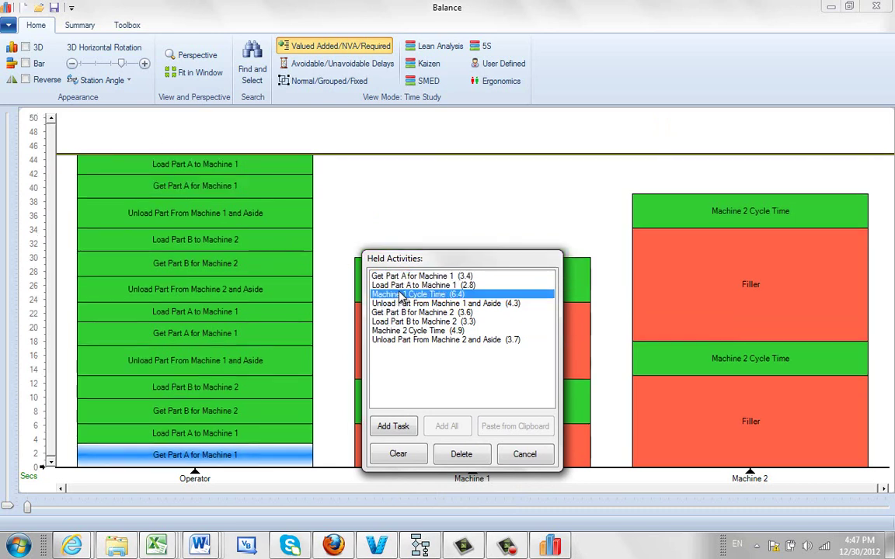
pyautogui.click(397, 143)
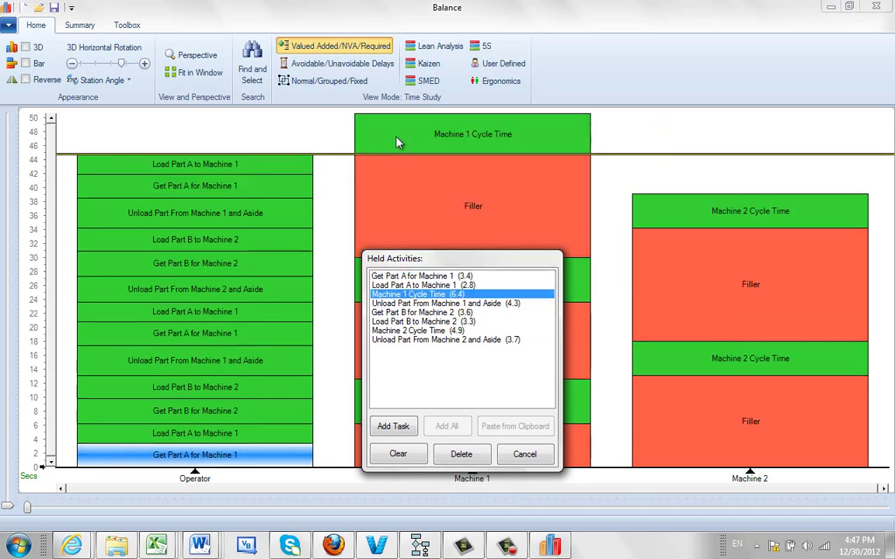
# Stack another Machine 2 unload, Get Part B and Load Part B on Operator, plus a third Machine 2 cycle.
pyautogui.click(420, 340)
pyautogui.click(188, 137)
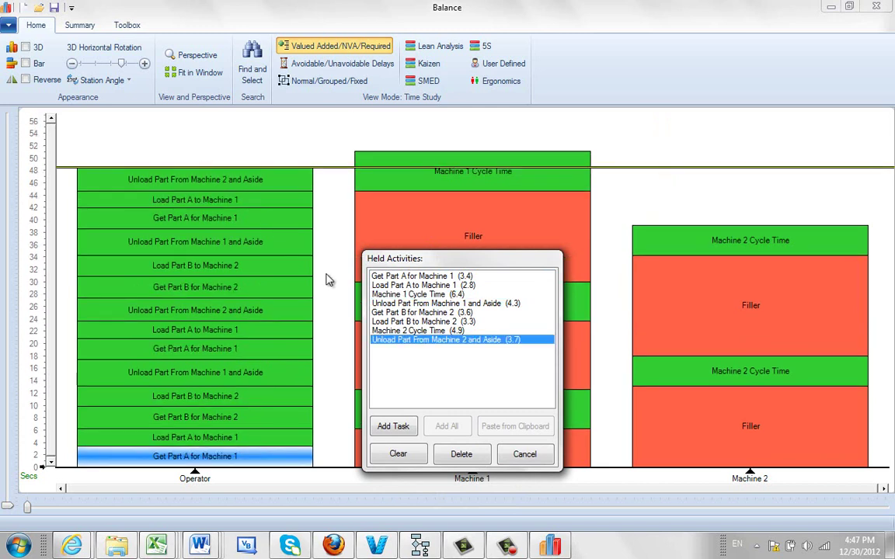
pyautogui.click(402, 314)
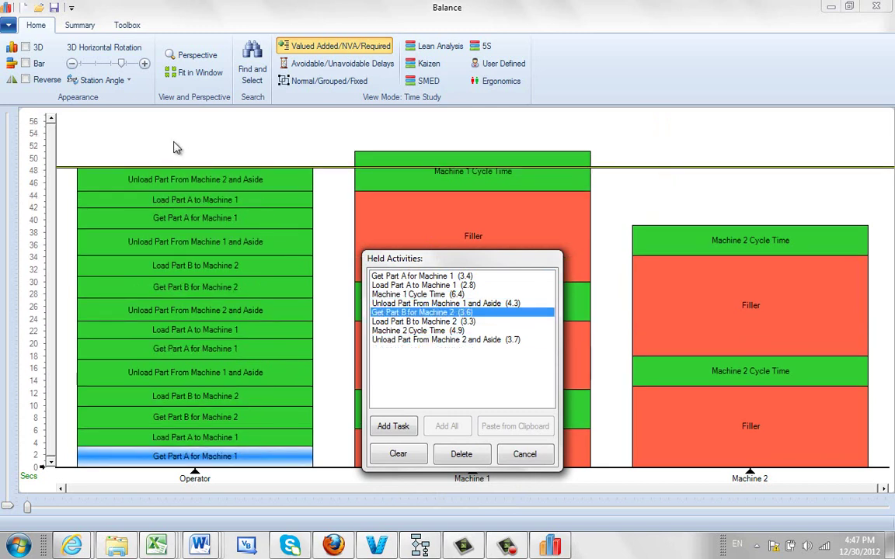
pyautogui.click(178, 146)
pyautogui.click(395, 321)
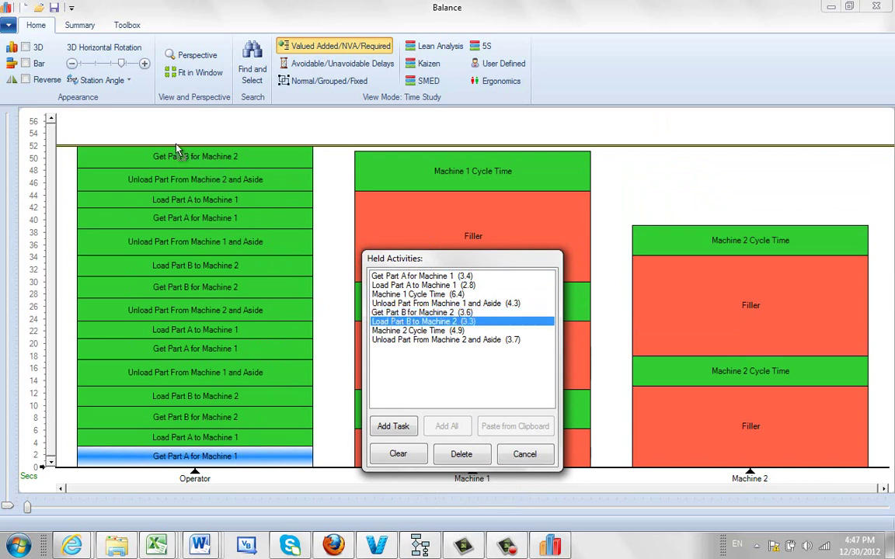
pyautogui.click(158, 136)
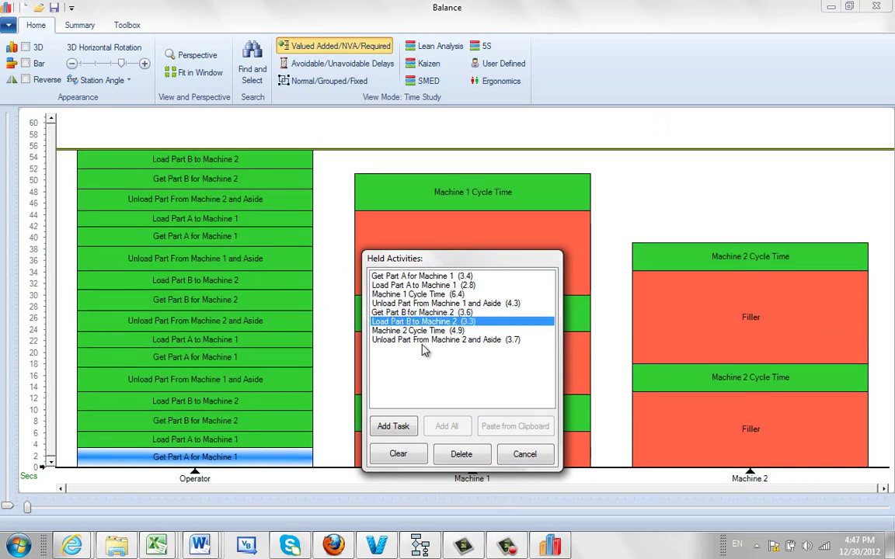
pyautogui.moveTo(418, 332); pyautogui.dragTo(692, 132)
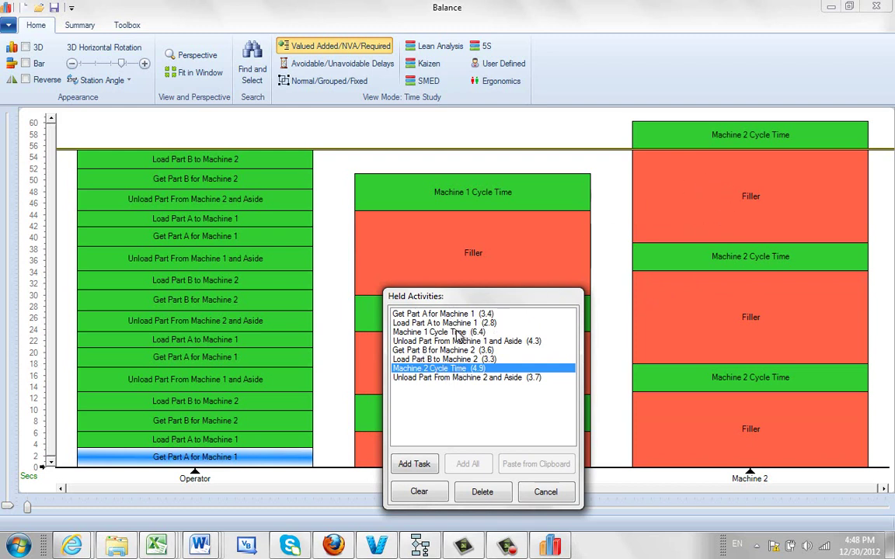
# Stack a final Machine 1 unload, Get Part A and Load Part A, and add a fourth Machine 1 cycle.
pyautogui.click(426, 342)
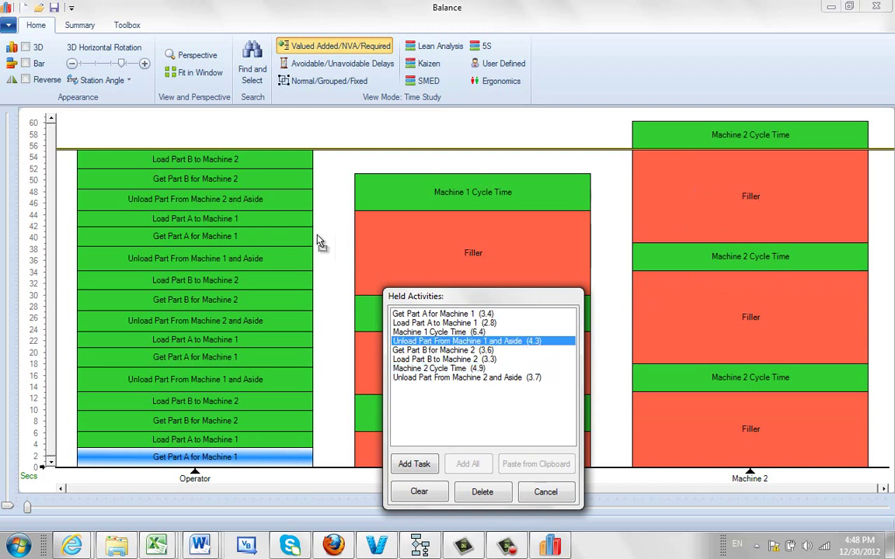
pyautogui.click(252, 151)
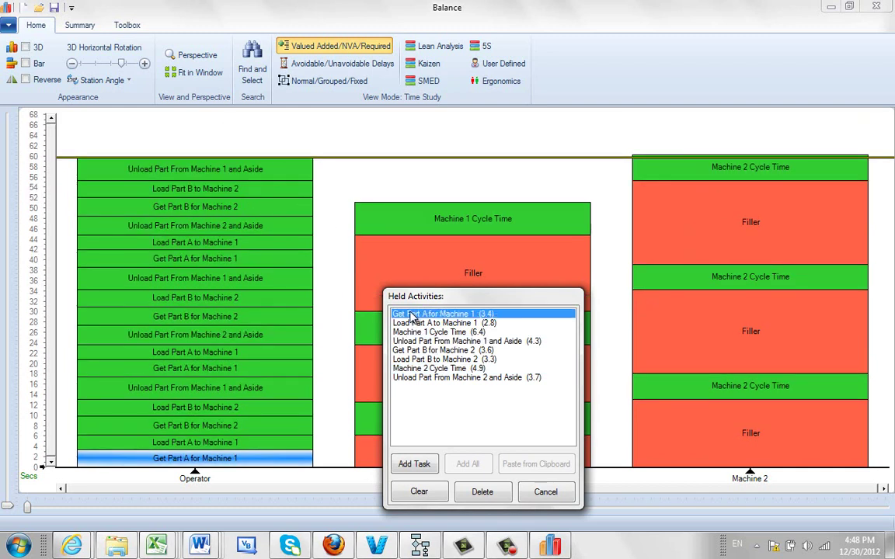
pyautogui.click(197, 126)
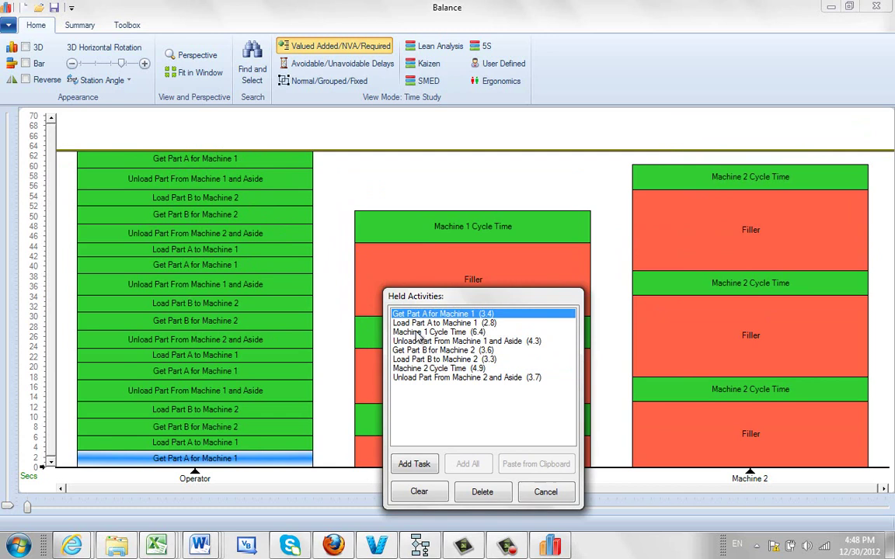
pyautogui.click(418, 323)
pyautogui.click(191, 144)
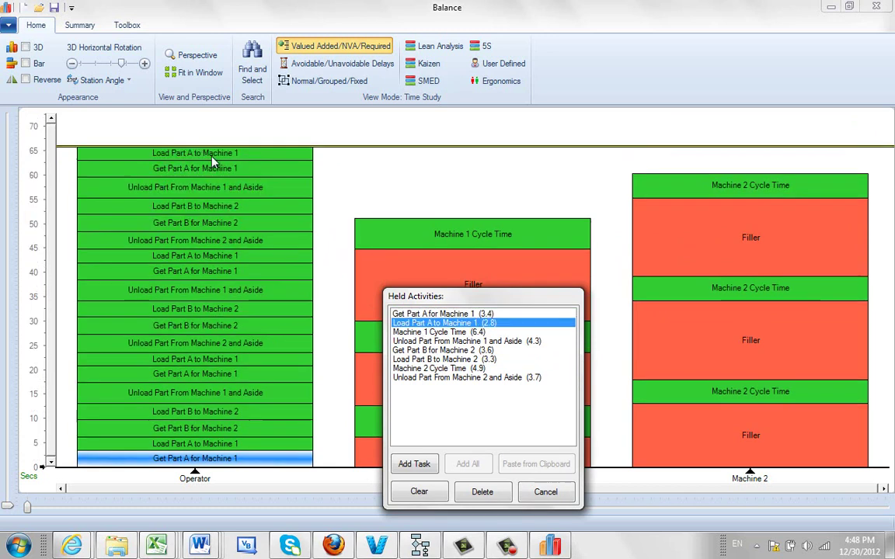
pyautogui.click(412, 332)
pyautogui.click(404, 142)
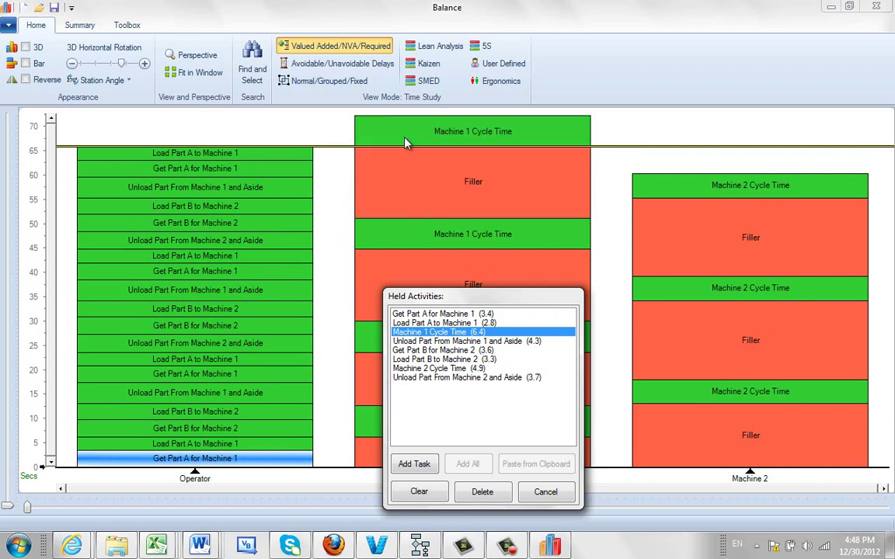
pyautogui.moveTo(490, 300); pyautogui.dragTo(458, 291)
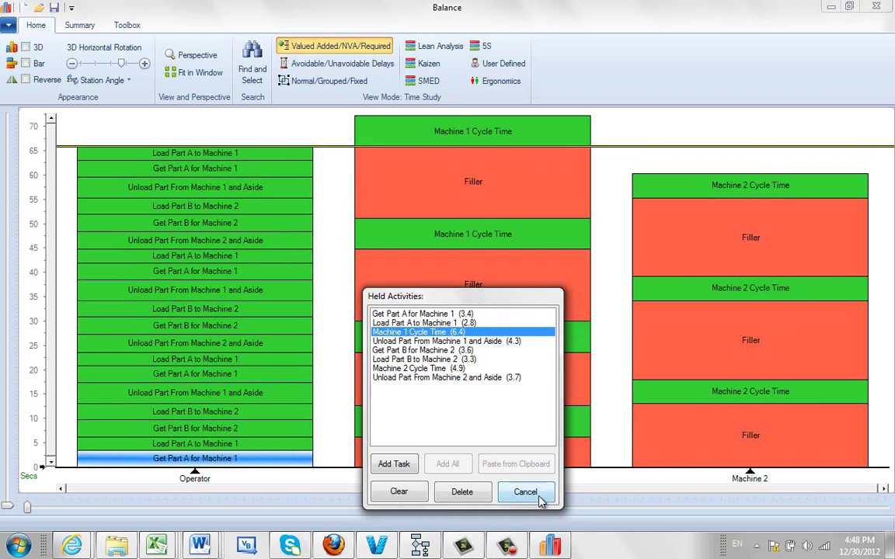
# Cancel the Held Activities list and check the block values on the finished chart.
pyautogui.click(535, 495)
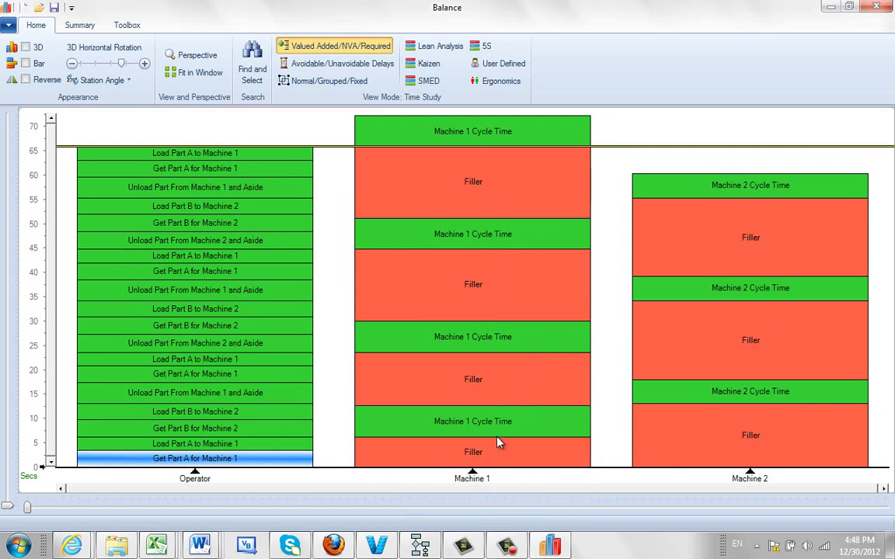
pyautogui.moveTo(529, 466)
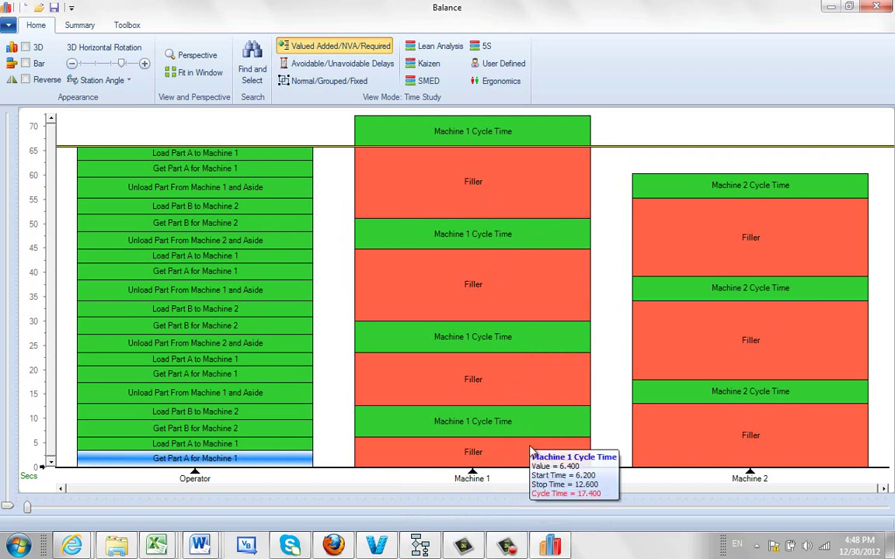
pyautogui.moveTo(468, 412)
pyautogui.moveTo(486, 396)
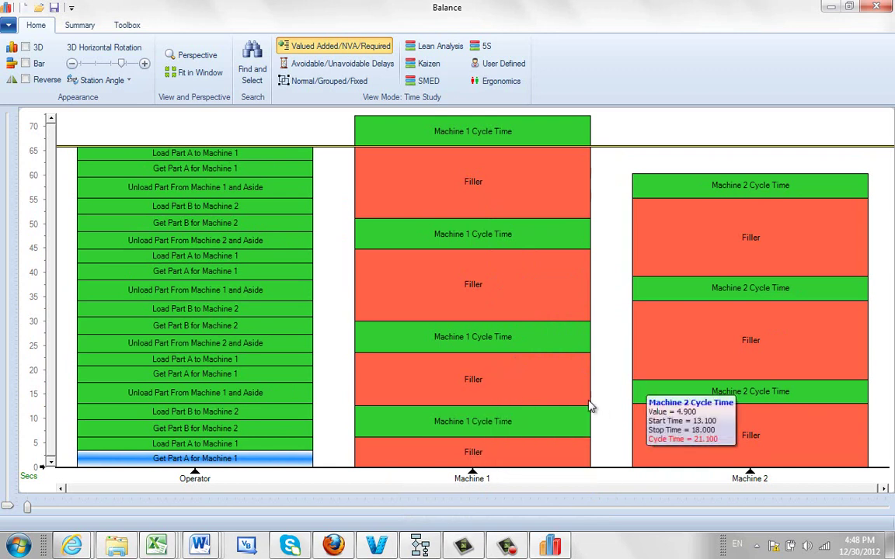
pyautogui.moveTo(501, 342)
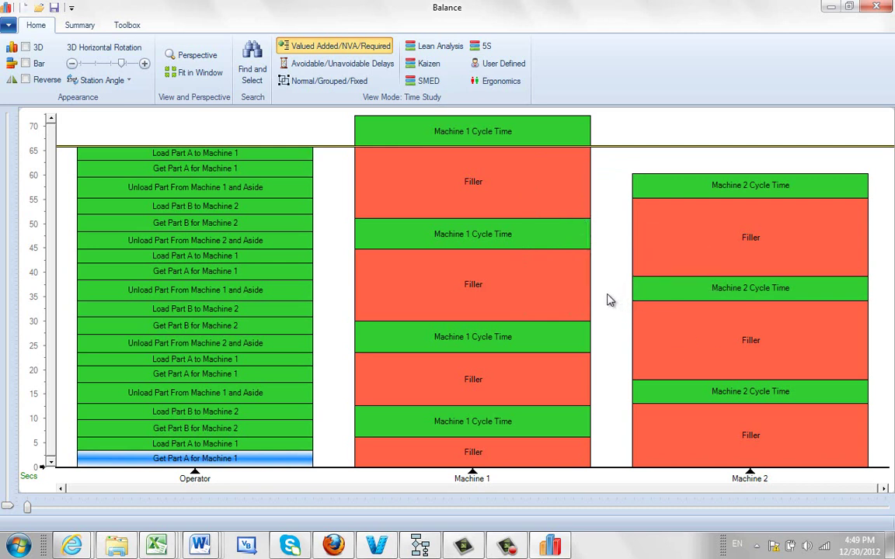
# Export the Yamazumi chart from the Summary tab to Excel, then close that workbook.
pyautogui.click(84, 27)
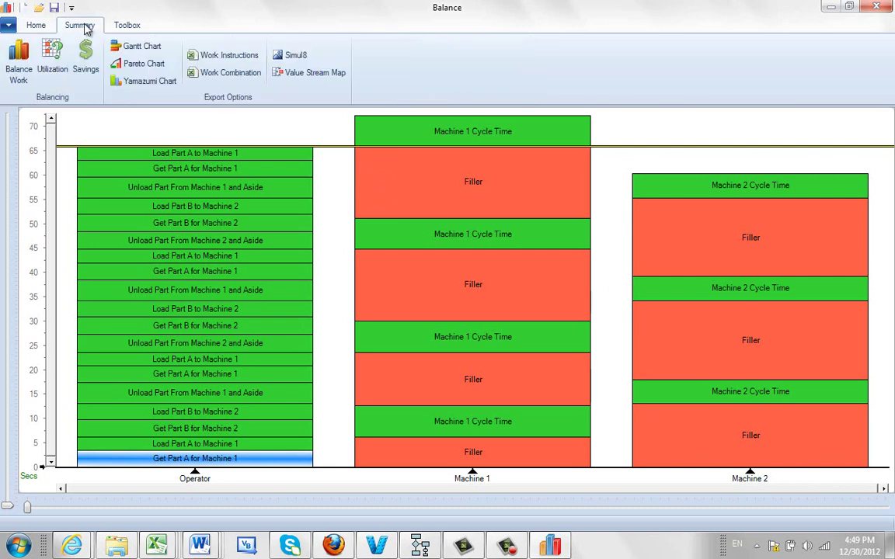
pyautogui.click(134, 81)
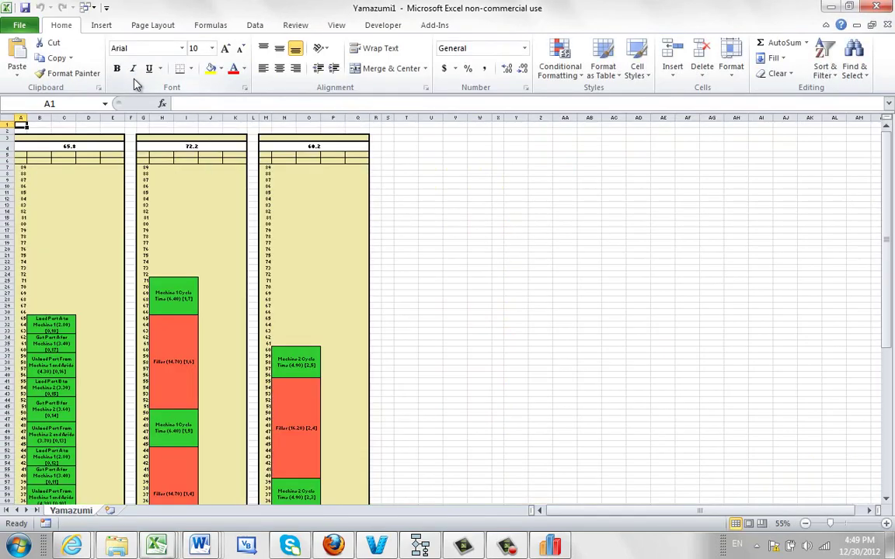
pyautogui.moveTo(890, 334)
pyautogui.mouseDown()
pyautogui.moveTo(891, 377)
pyautogui.moveTo(890, 334)
pyautogui.mouseUp()
pyautogui.click(875, 8)
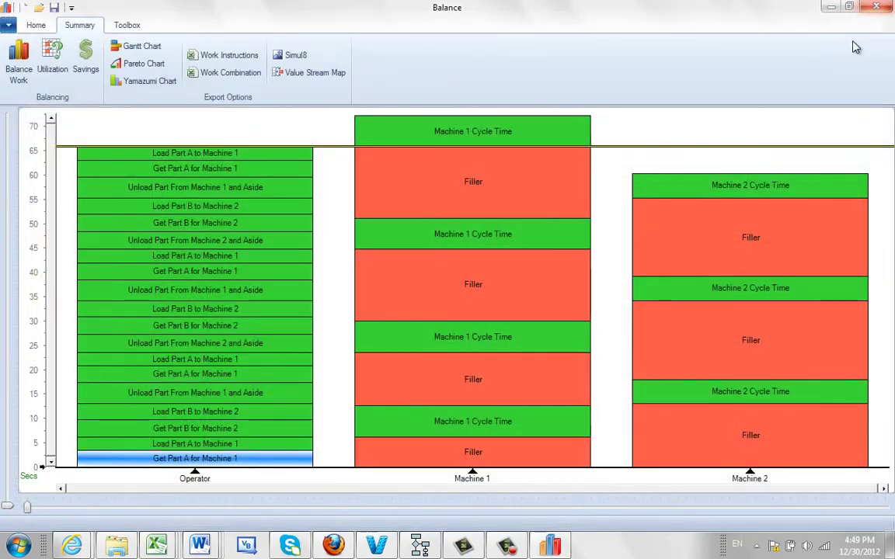
# Export the operator and machines Gantt chart to Excel and bring up the Book1 workbook.
pyautogui.click(136, 45)
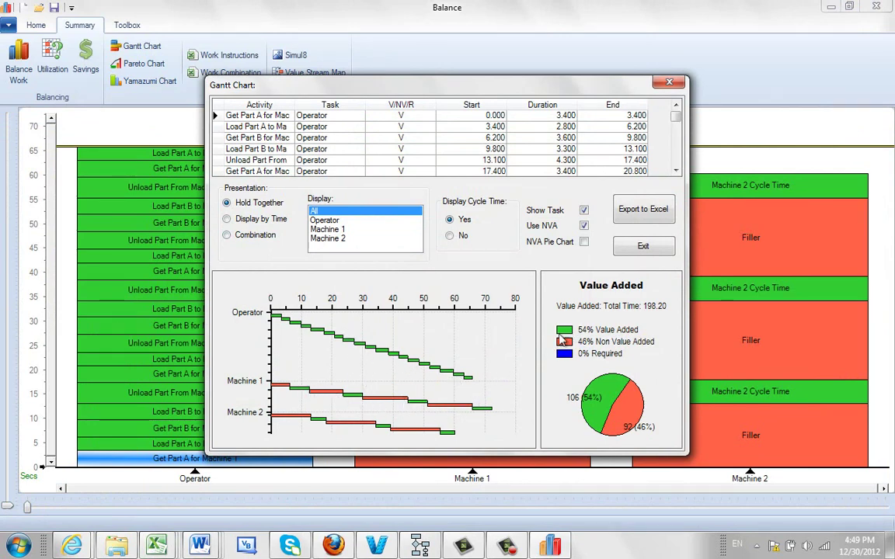
pyautogui.click(651, 215)
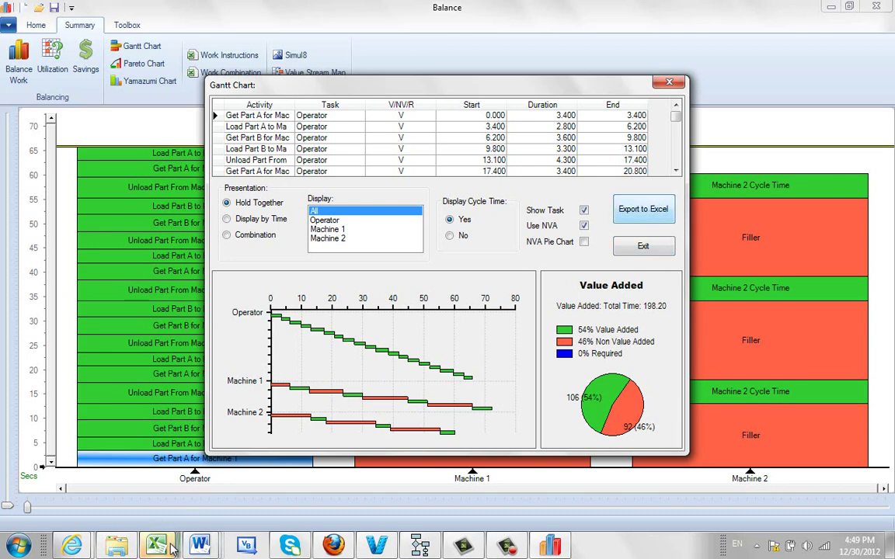
pyautogui.moveTo(172, 548)
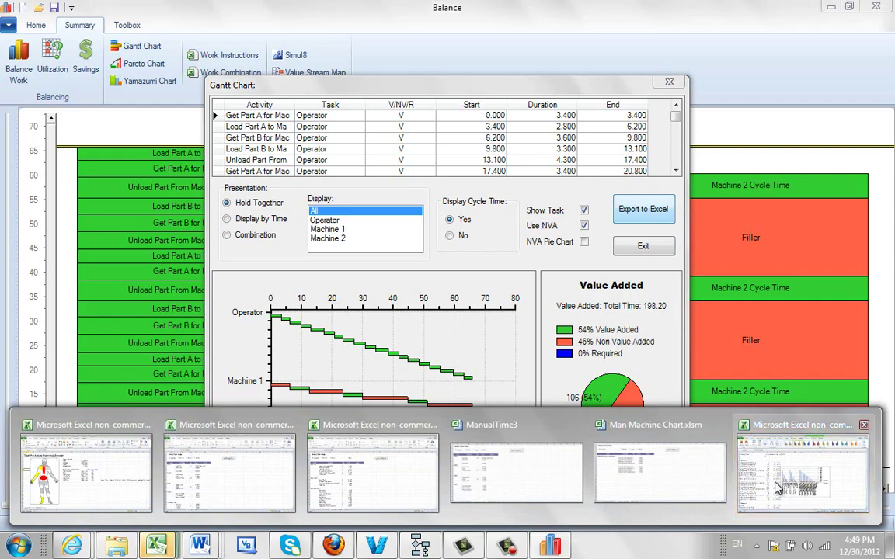
pyautogui.click(710, 473)
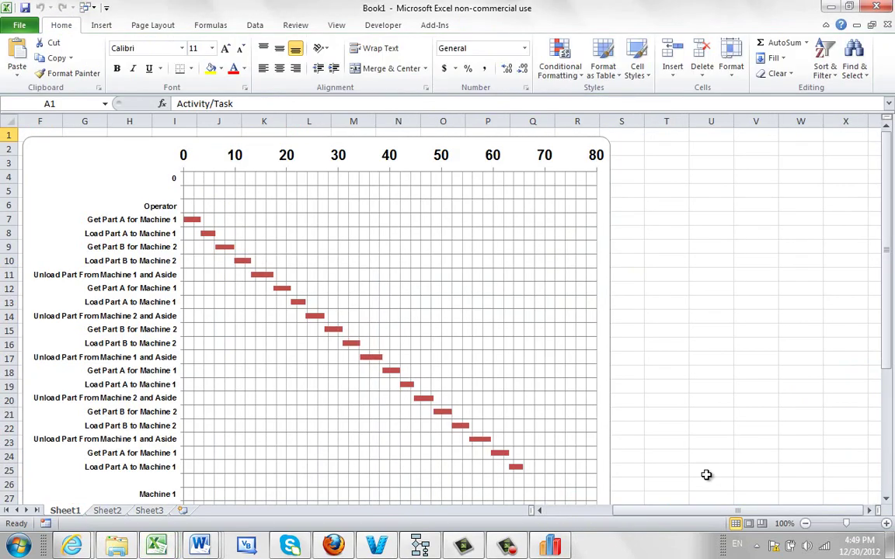
# Set the Excel zoom magnification to 50%.
pyautogui.click(336, 25)
pyautogui.click(314, 62)
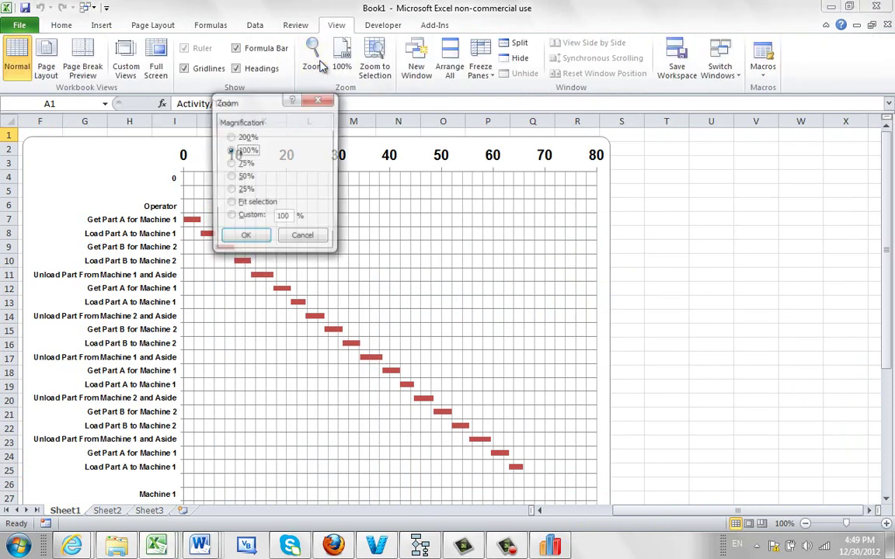
pyautogui.click(230, 177)
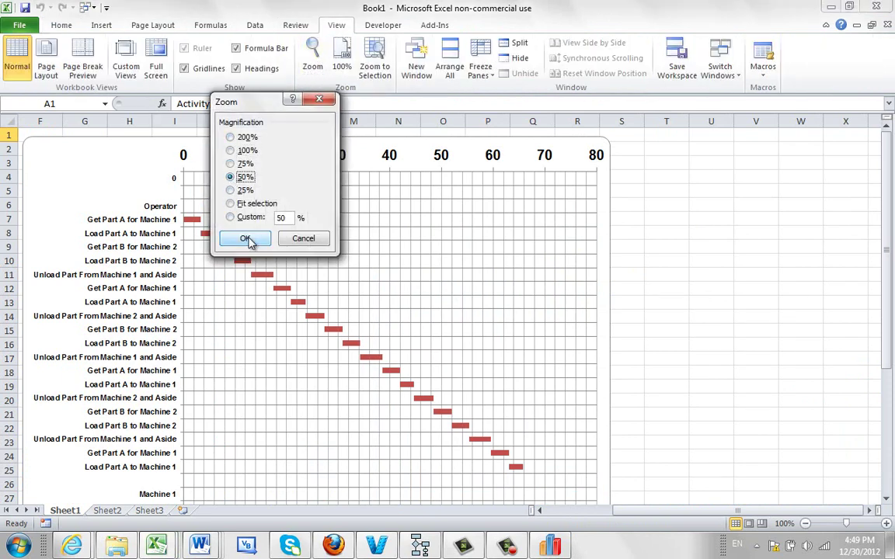
pyautogui.click(245, 239)
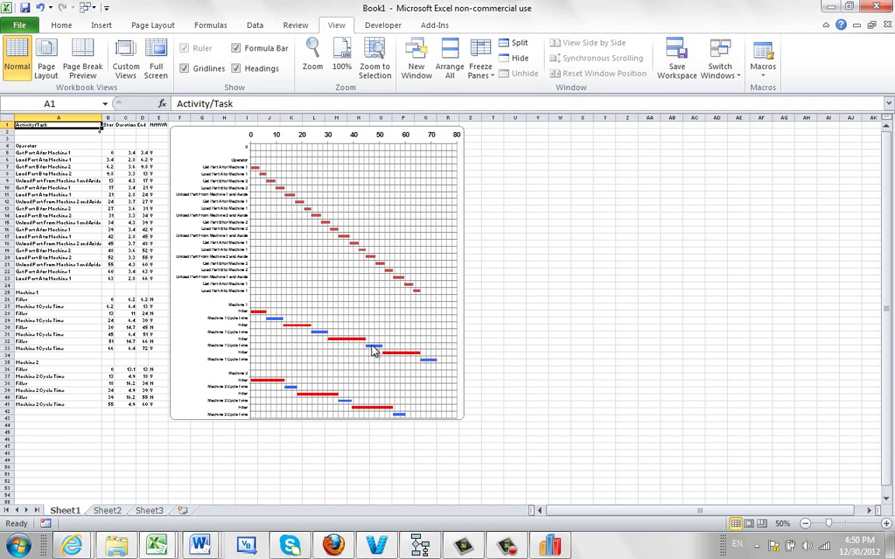
# Review the exported Gantt chart, then Alt+Tab back to Timer Pro Balance.
pyautogui.moveTo(373, 352)
pyautogui.moveTo(410, 365)
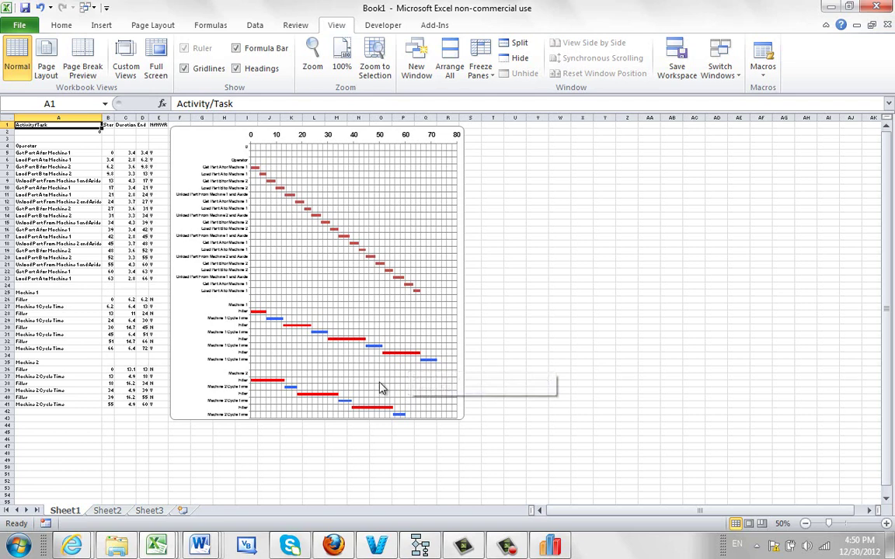
pyautogui.hotkey('alt', 'Tab')
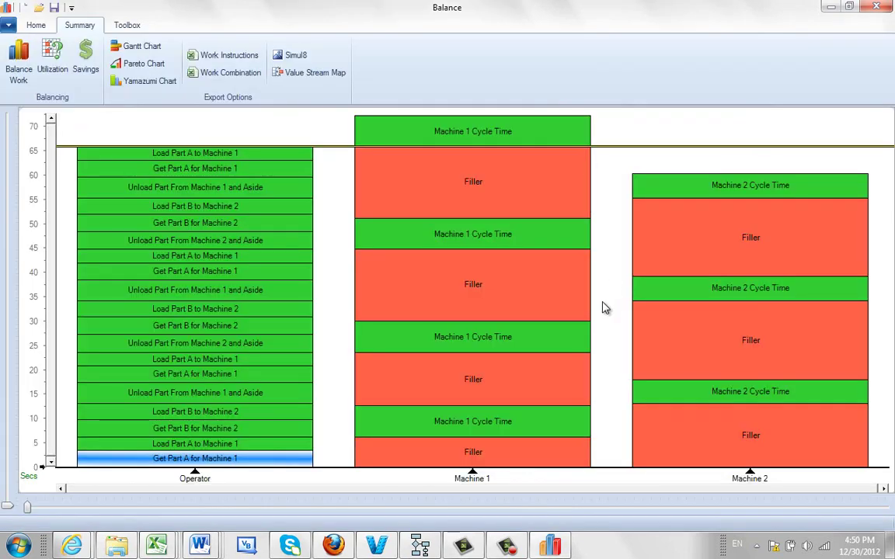
# Use Save Balance As to create and open a 'Man Machine Charts' folder in Documents > Timer Pro.
pyautogui.click(9, 25)
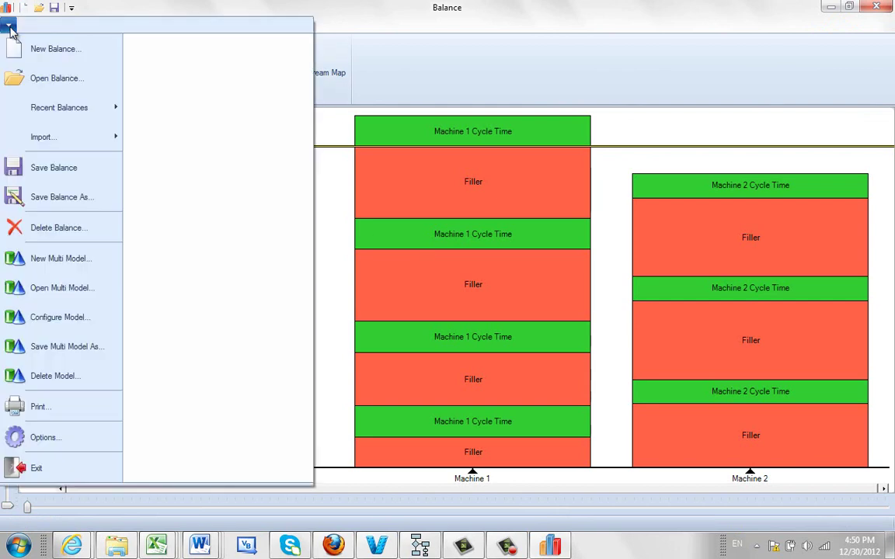
pyautogui.click(48, 198)
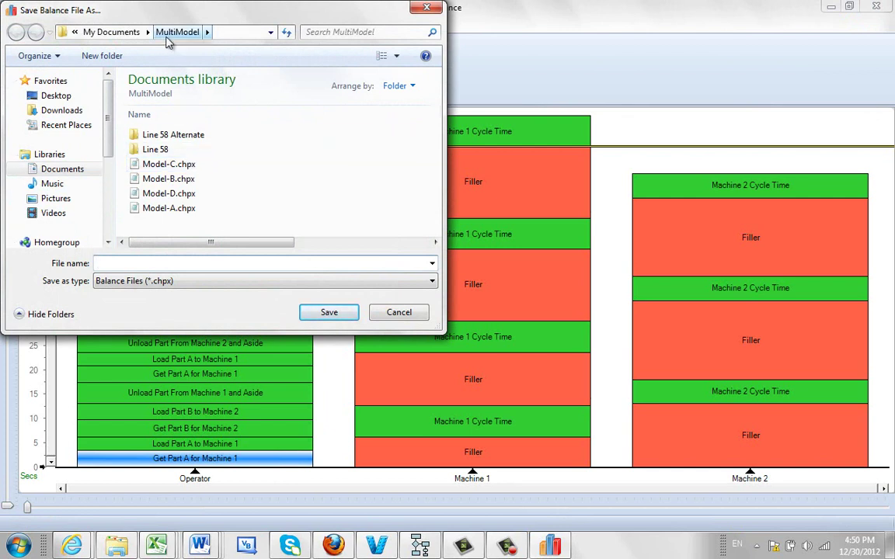
pyautogui.click(83, 171)
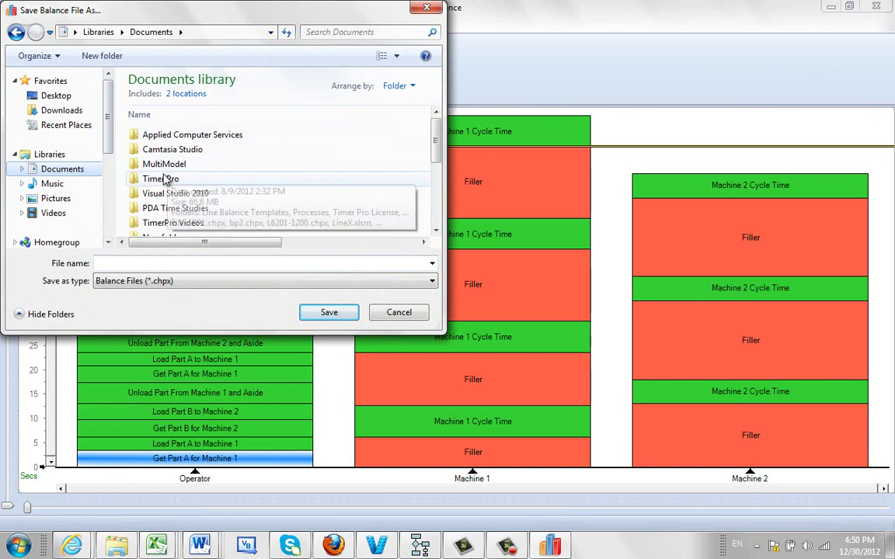
pyautogui.doubleClick(162, 177)
pyautogui.click(107, 59)
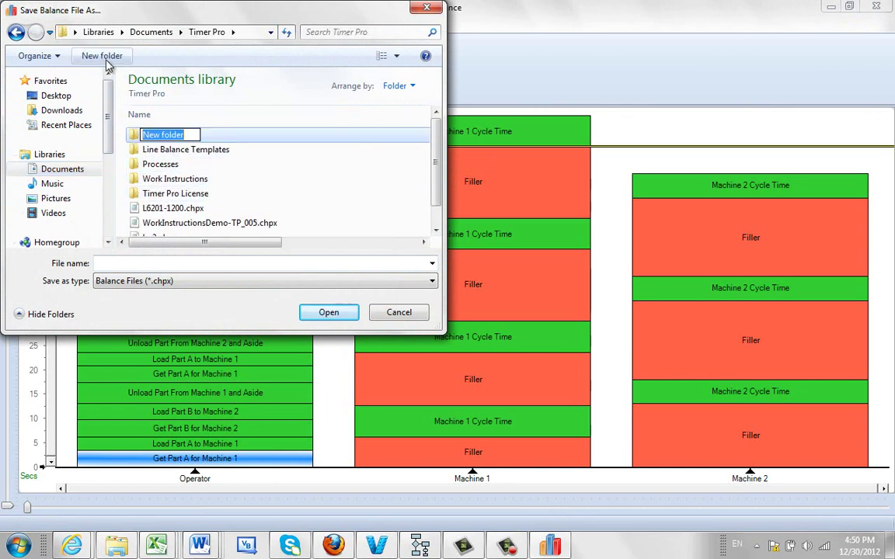
pyautogui.write('Ma')
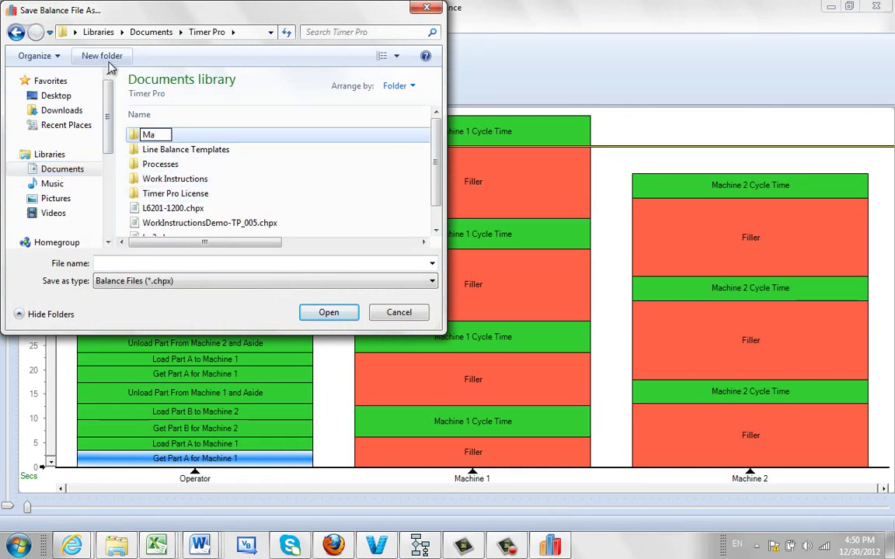
pyautogui.write('n Machine')
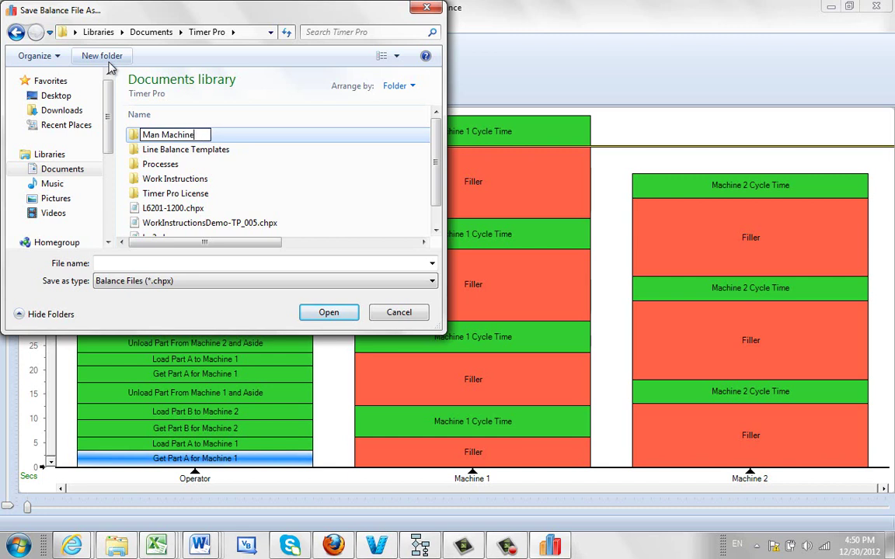
pyautogui.write(' Charts')
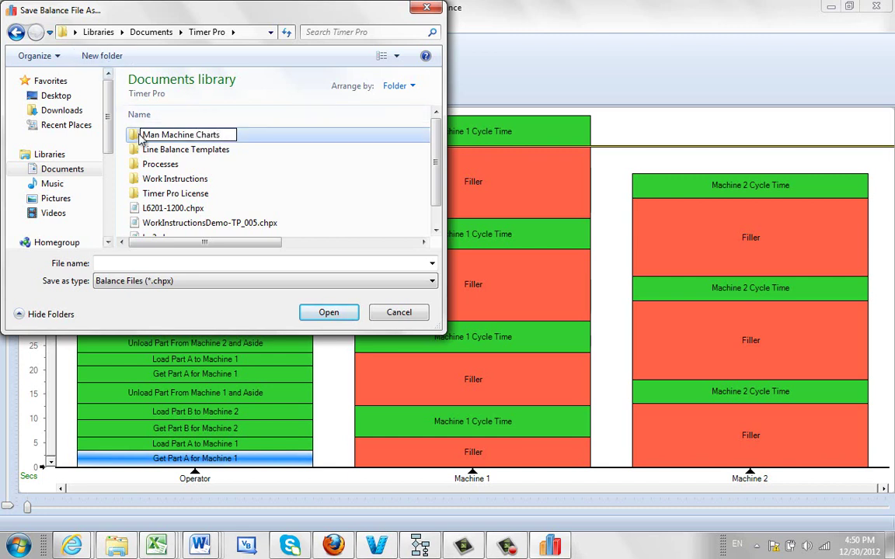
pyautogui.click(138, 137)
pyautogui.doubleClick(138, 137)
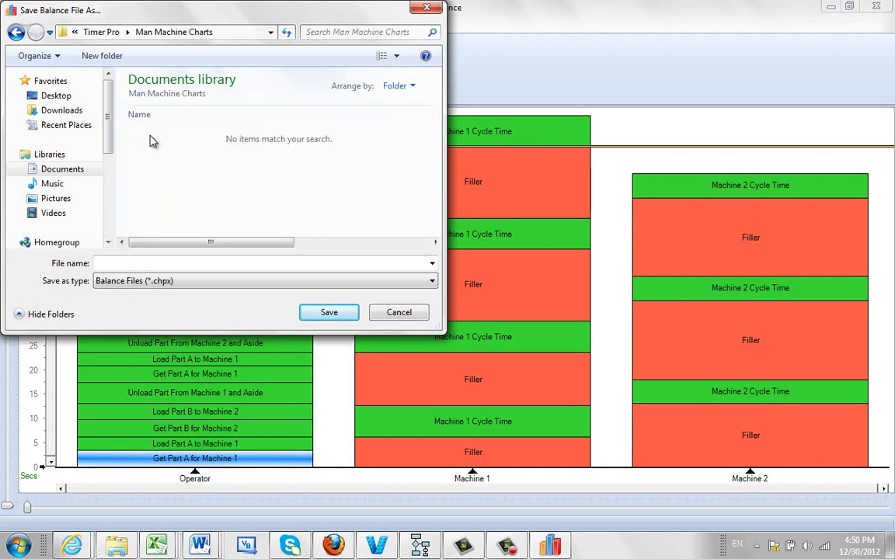
# Save the balance as 'Turn Machine - 1 man - 2 machines'.
pyautogui.click(125, 264)
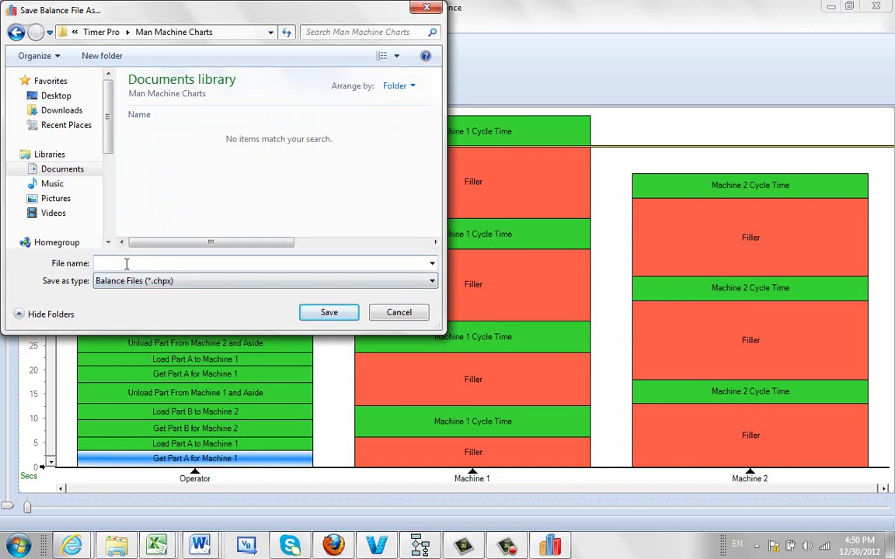
pyautogui.write('T')
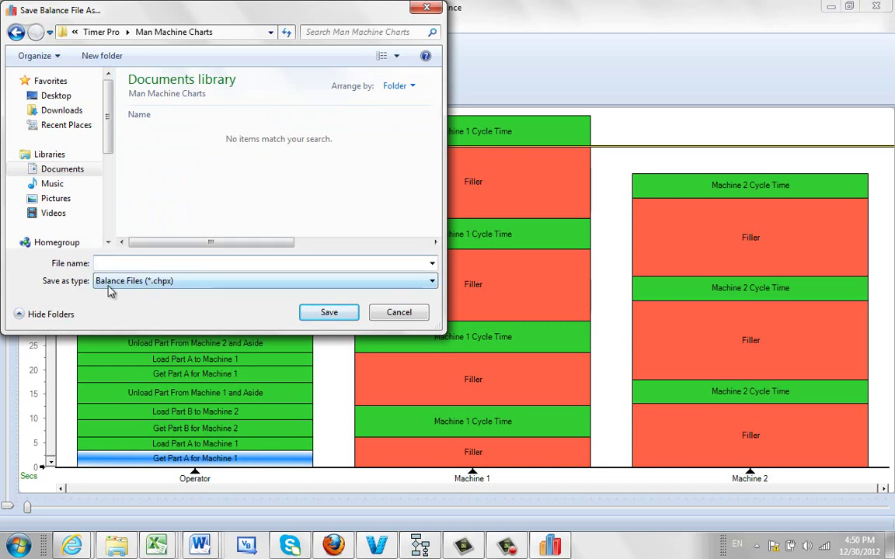
pyautogui.write('urn Machine - 1 man')
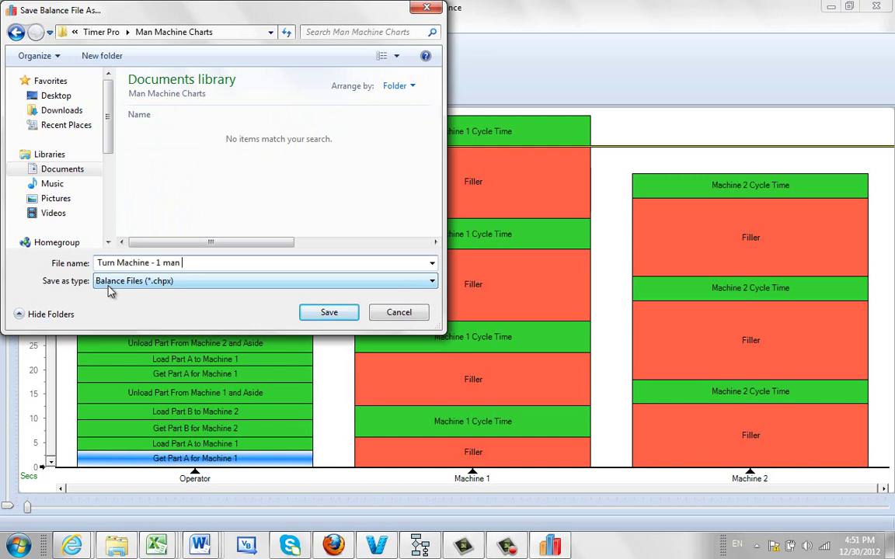
pyautogui.write(' - 2 machines')
pyautogui.press('Return')
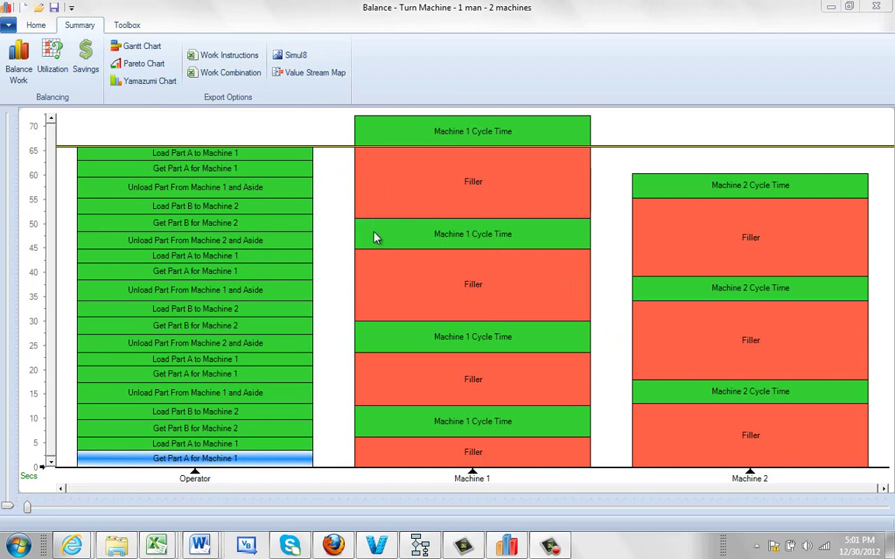
# From View Held, add Unload Part From Machine 2, Get Part B and Load Part B to the Operator.
pyautogui.rightClick(343, 356)
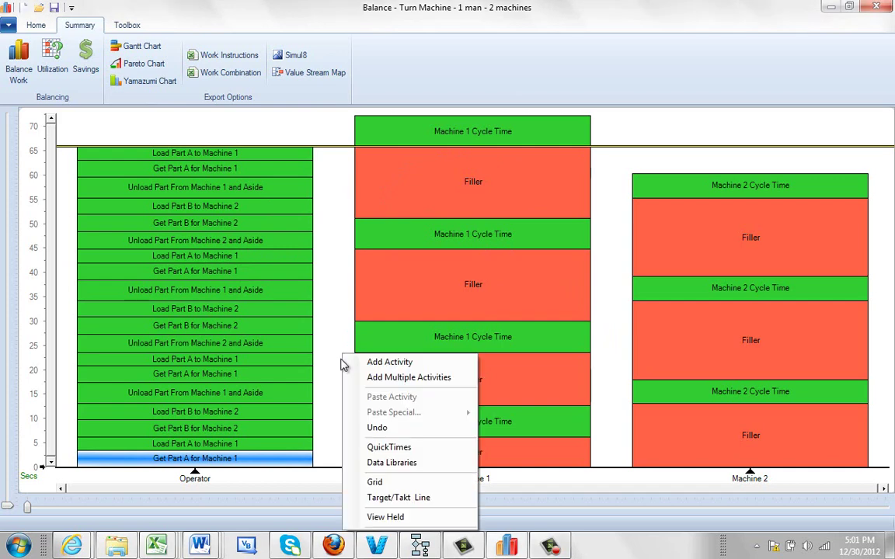
pyautogui.click(394, 522)
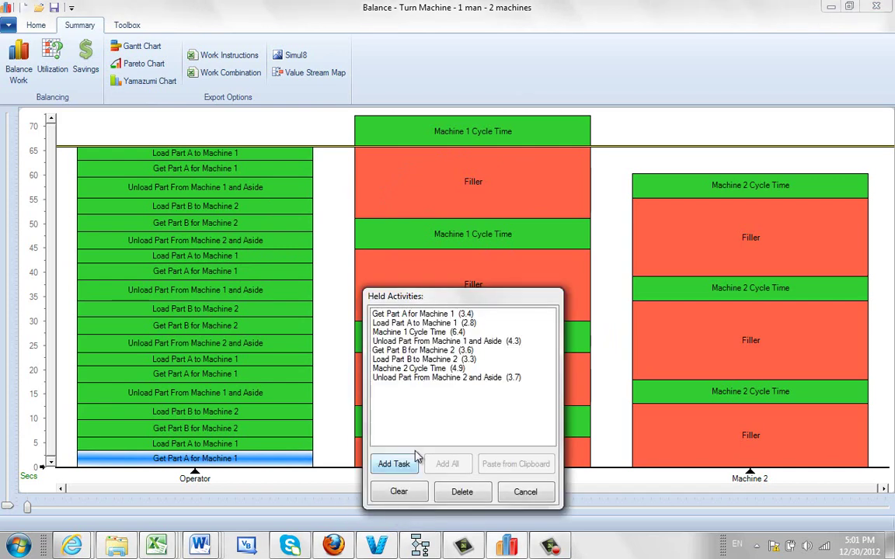
pyautogui.moveTo(516, 299); pyautogui.dragTo(601, 239)
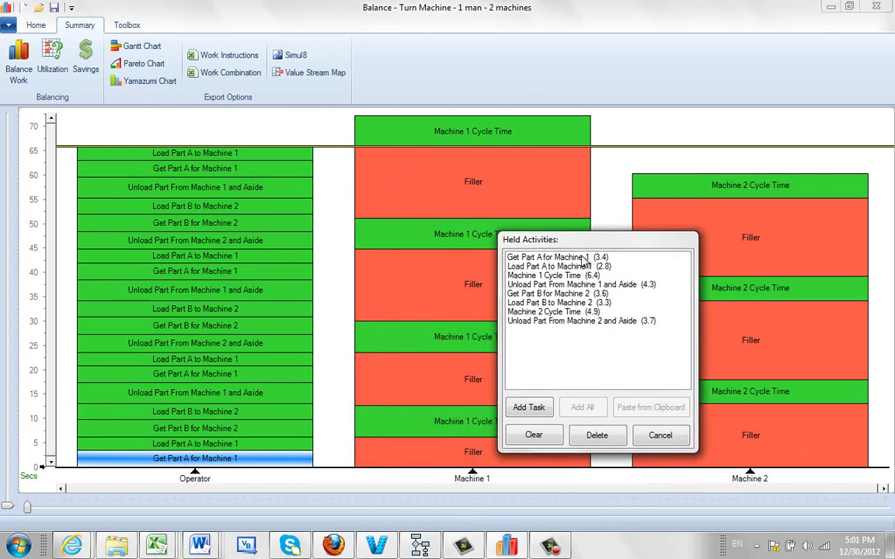
pyautogui.click(534, 323)
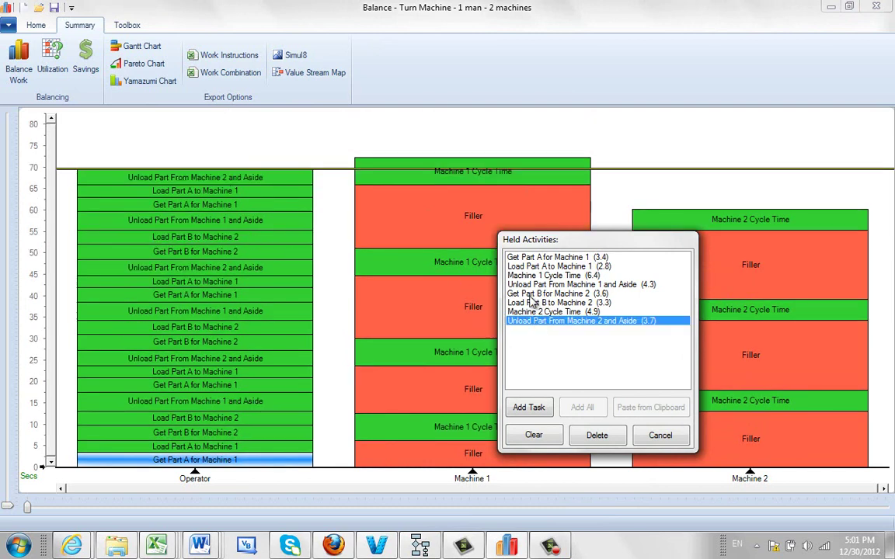
pyautogui.click(527, 295)
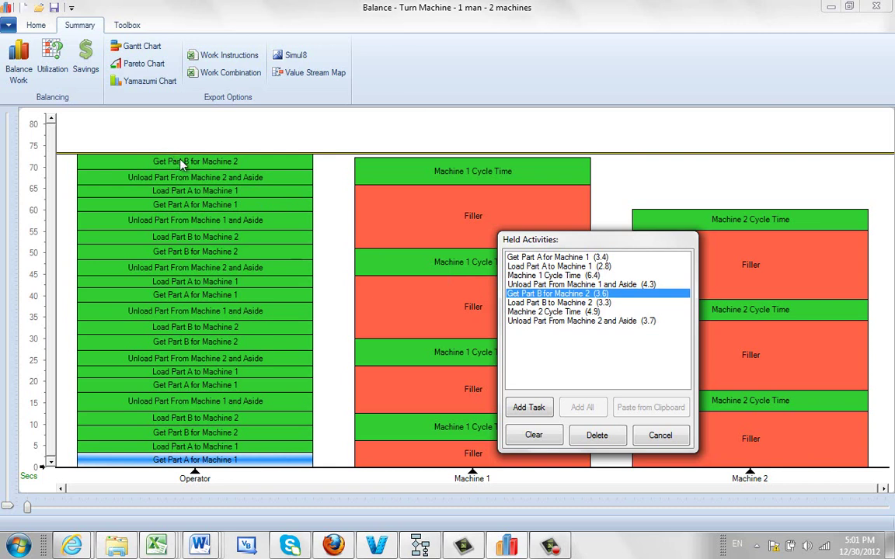
pyautogui.press('Down')
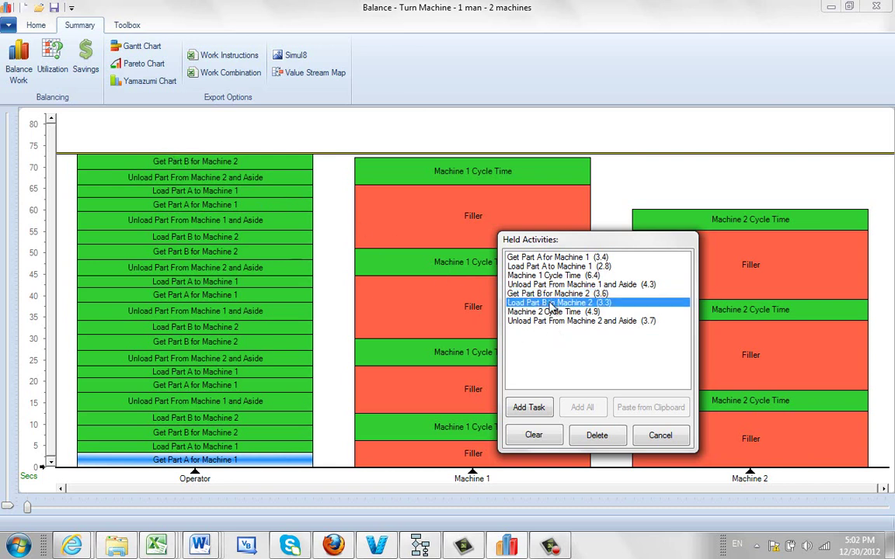
pyautogui.click(184, 141)
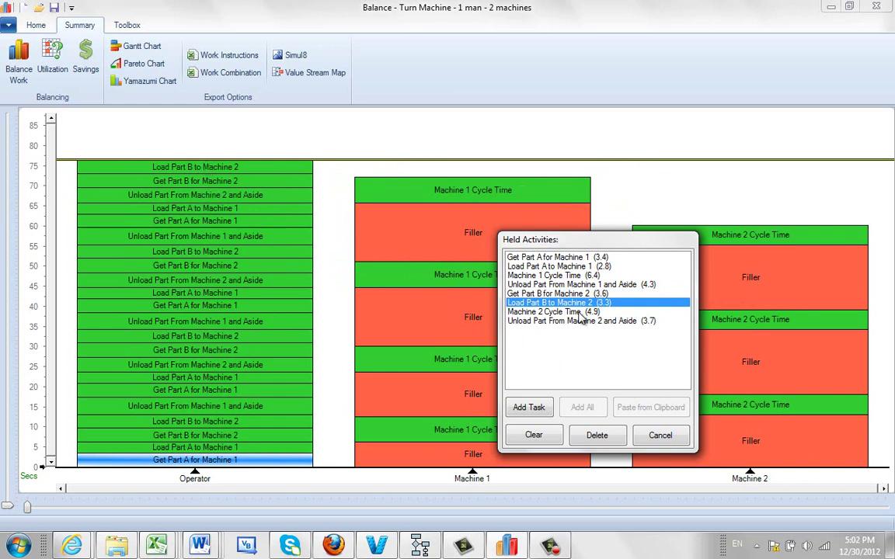
# Add another held Machine 2 Cycle Time on top of Machine 2.
pyautogui.moveTo(561, 312); pyautogui.dragTo(725, 182)
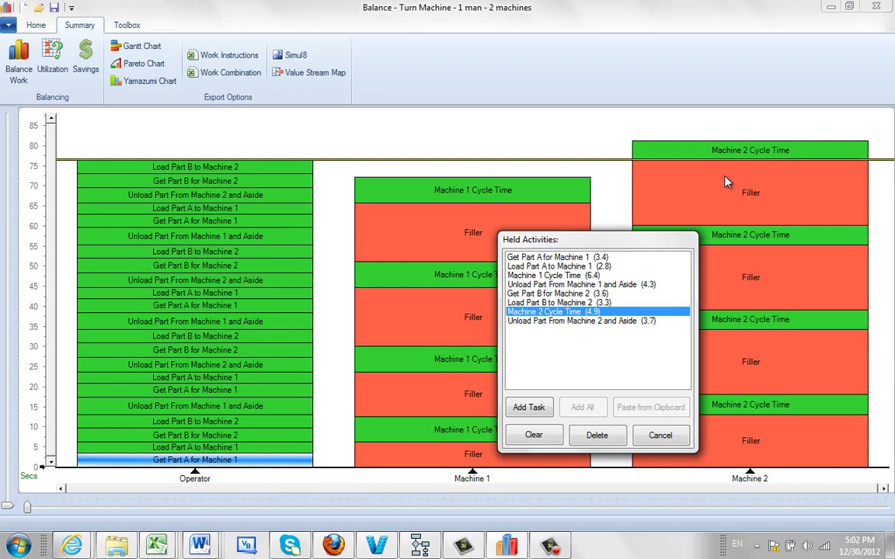
pyautogui.moveTo(726, 225); pyautogui.dragTo(793, 232)
pyautogui.click(539, 286)
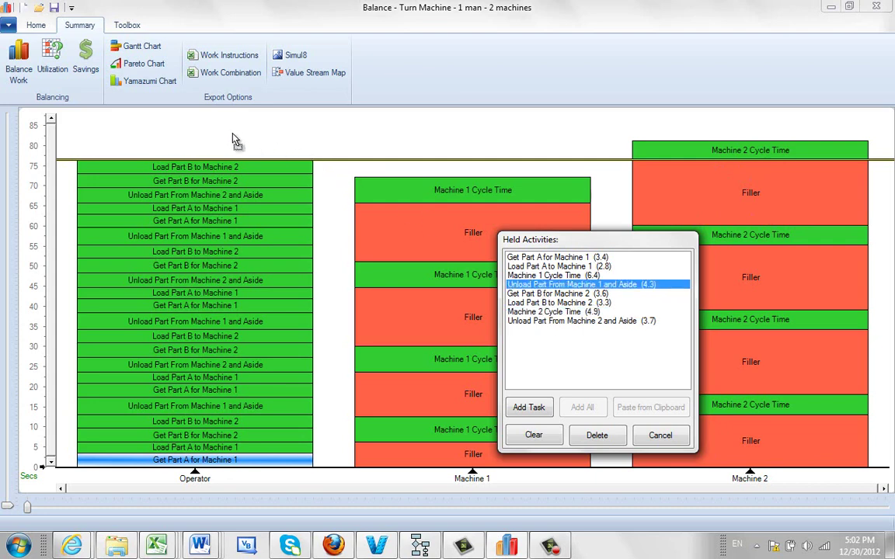
# Add Unload Part From Machine 1, Get Part A and Load Part A to the Operator.
pyautogui.click(410, 136)
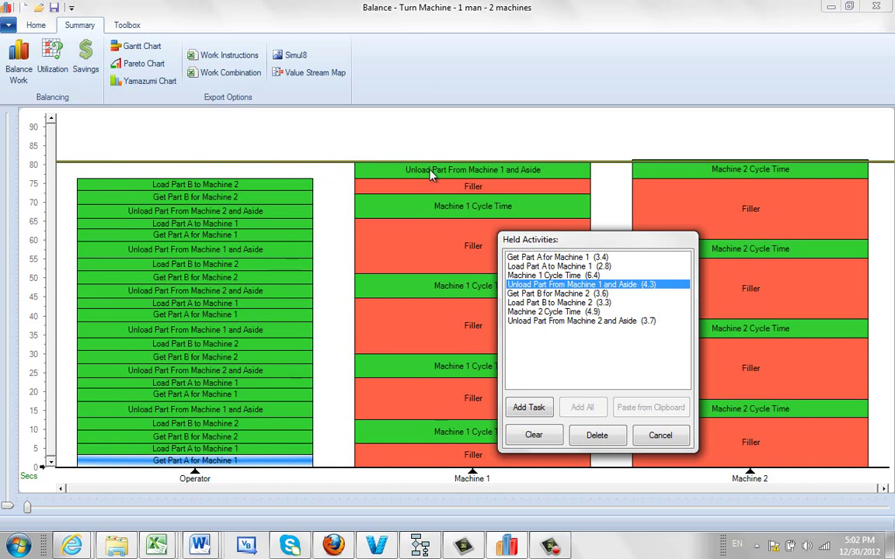
pyautogui.moveTo(432, 175); pyautogui.dragTo(263, 171)
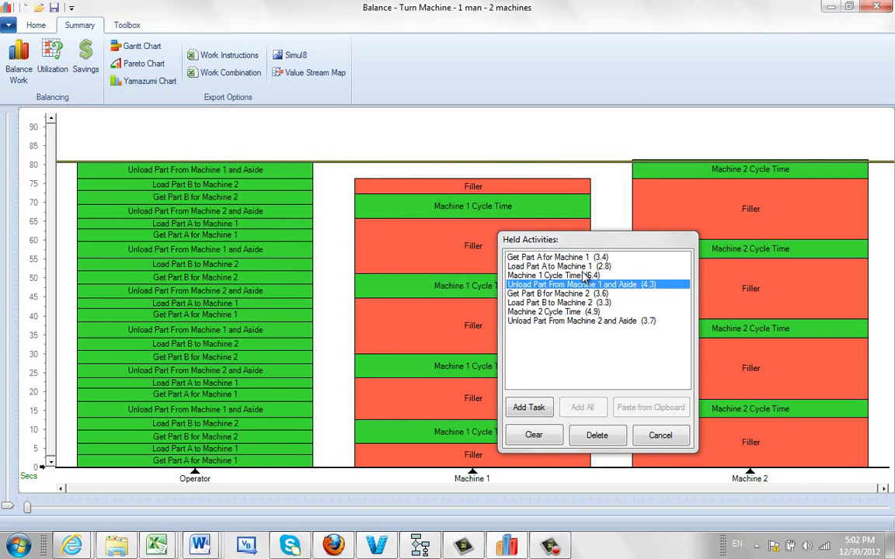
pyautogui.moveTo(554, 257); pyautogui.dragTo(286, 154)
pyautogui.moveTo(549, 266); pyautogui.dragTo(273, 164)
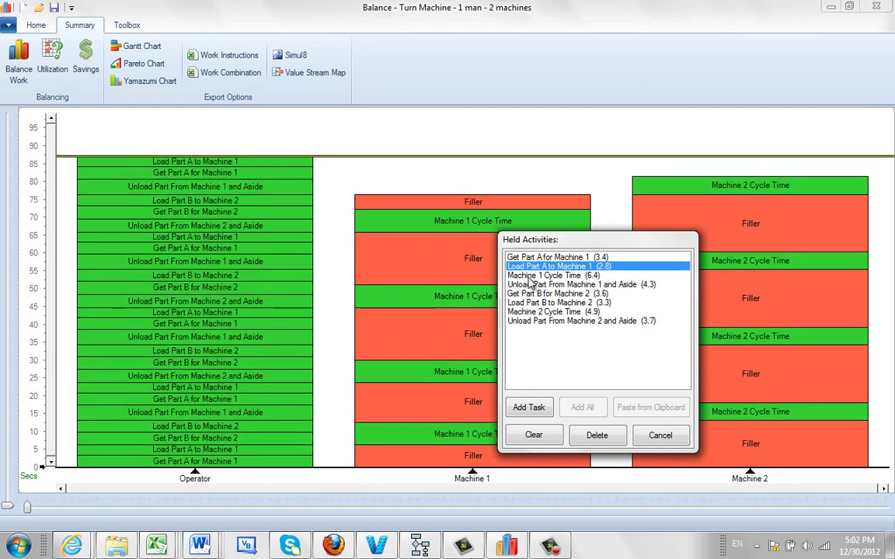
# Add another Machine 1 Cycle Time onto Machine 1 and close Held Activities.
pyautogui.moveTo(544, 276); pyautogui.dragTo(431, 137)
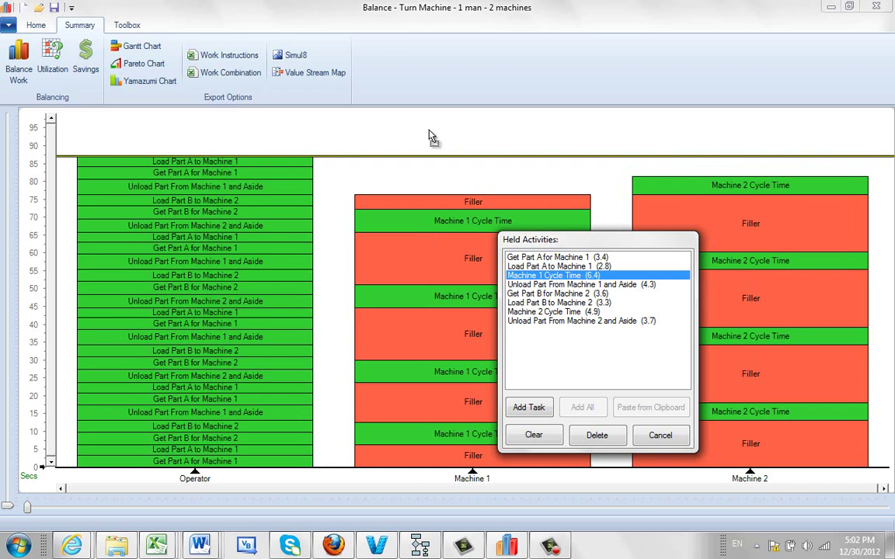
pyautogui.moveTo(432, 138); pyautogui.dragTo(432, 136)
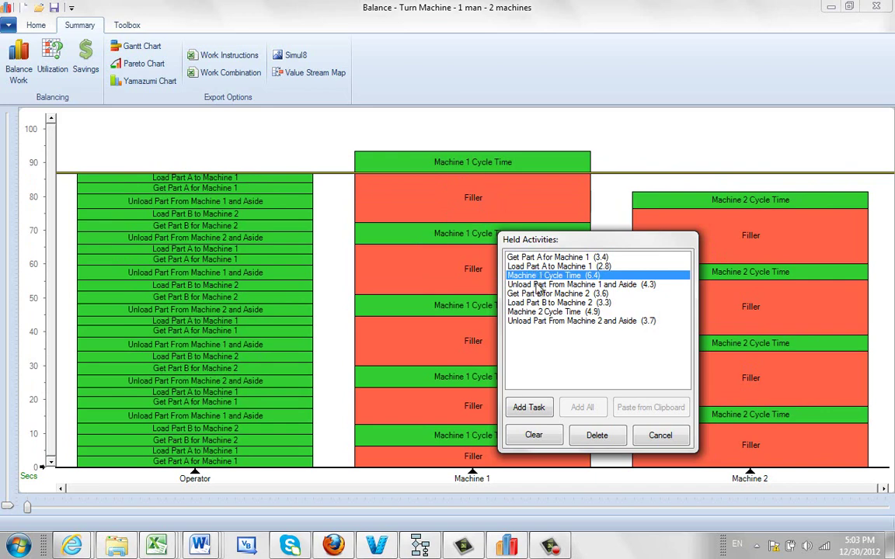
pyautogui.moveTo(593, 242); pyautogui.dragTo(502, 273)
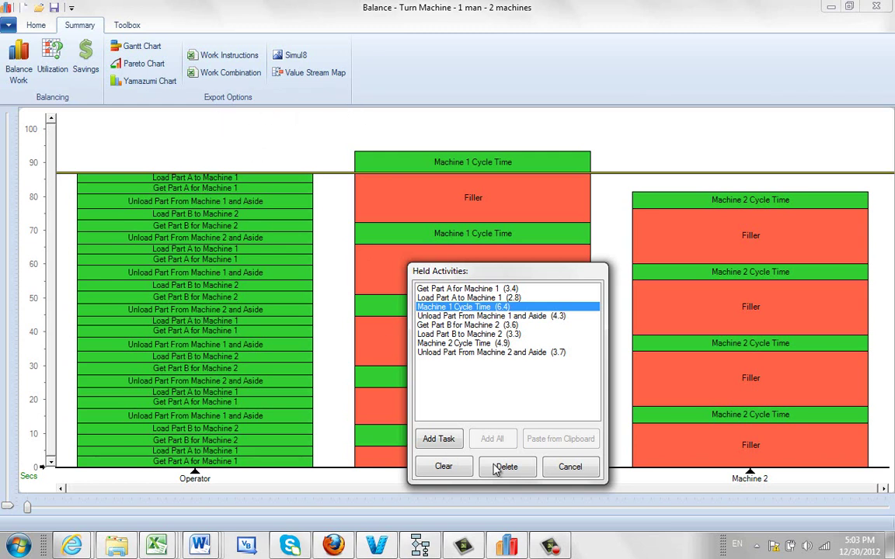
pyautogui.click(568, 468)
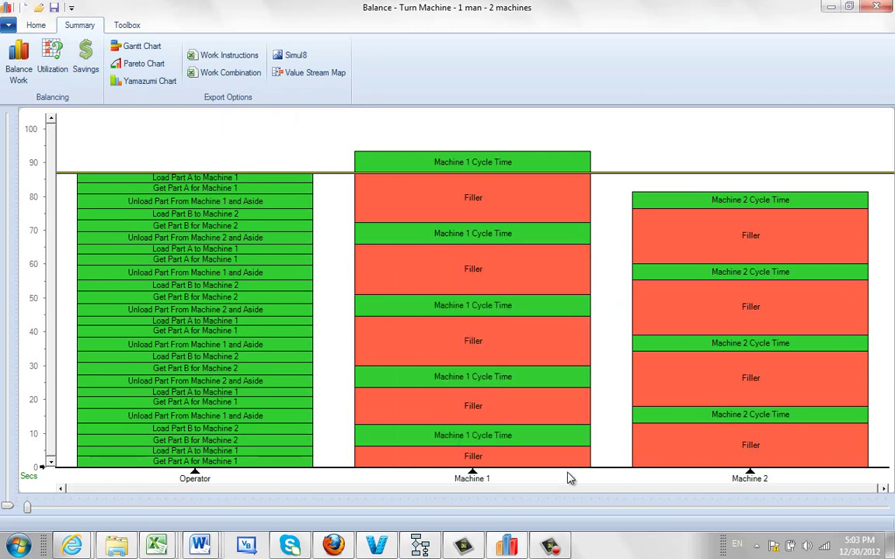